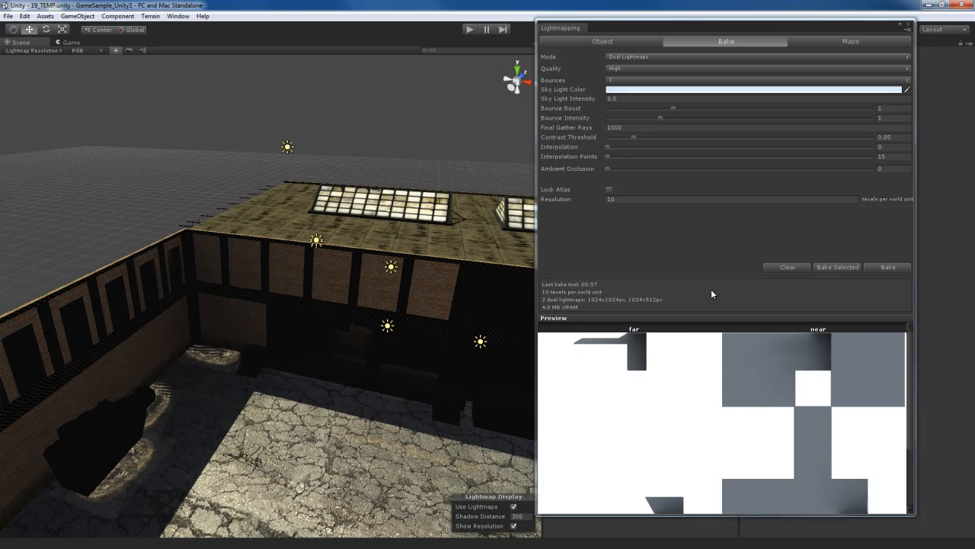
Choose High as the lightmap bake quality
{"action": "right_click_drag", "start_coordinate": [371, 266], "coordinate": [220, 305]}
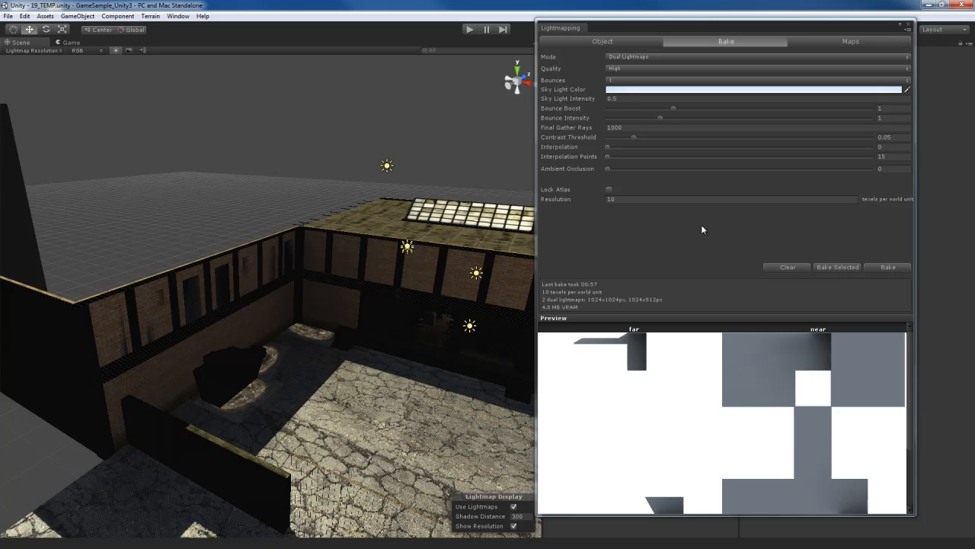
{"action": "right_click_drag", "start_coordinate": [306, 297], "coordinate": [317, 297]}
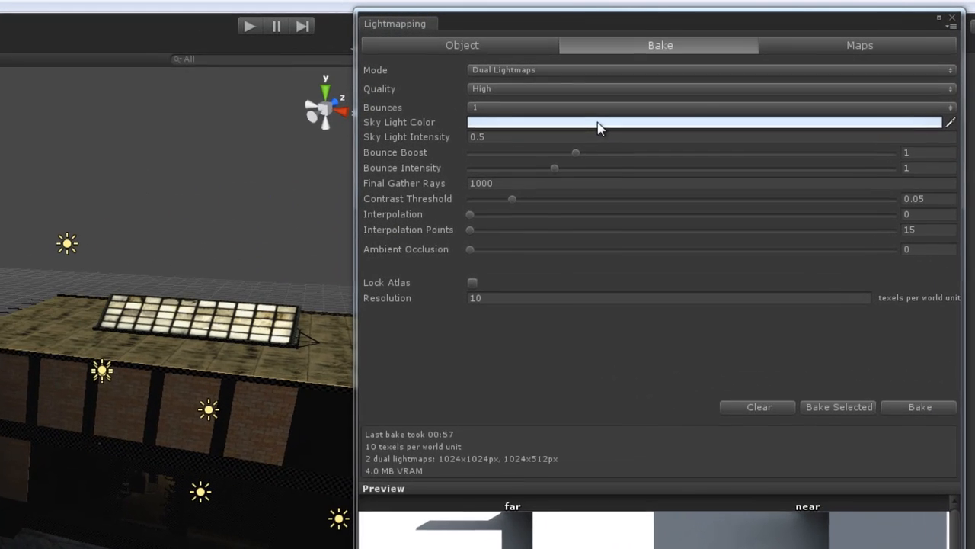
{"action": "left_click", "coordinate": [514, 89]}
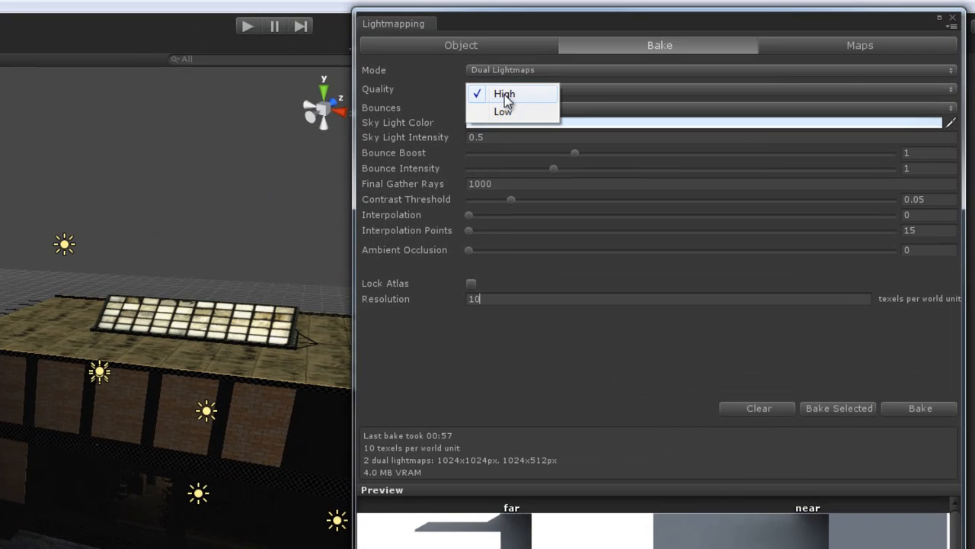
{"action": "left_click", "coordinate": [504, 94]}
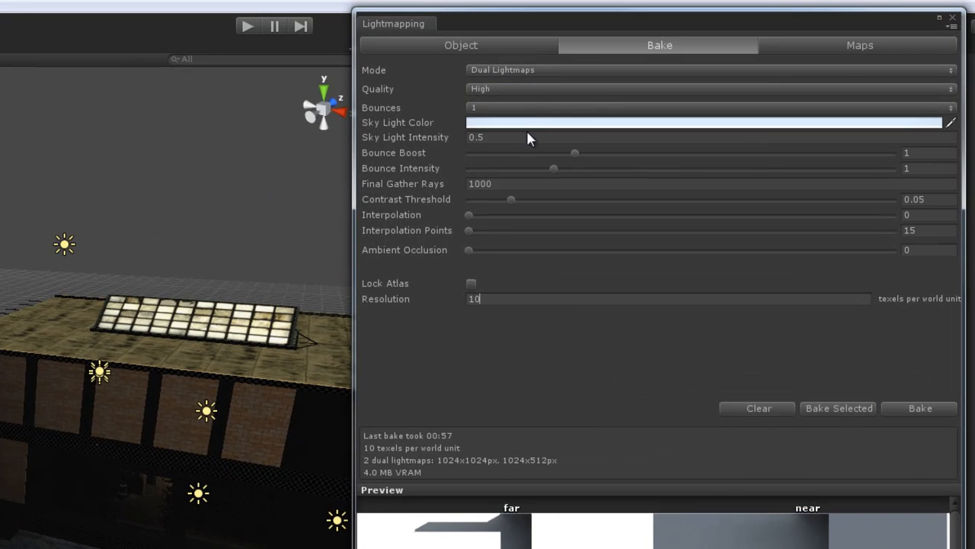
Set the bake's Final Gather Rays to 32 and its Resolution to 5 texels per world unit
{"action": "left_click", "coordinate": [528, 188]}
{"action": "type", "text": "32"}
{"action": "left_click_drag", "start_coordinate": [469, 251], "coordinate": [450, 274]}
{"action": "left_click", "coordinate": [522, 300]}
{"action": "type", "text": "5"}
Examine the lightmap resolution checker pattern across the warehouse walls, interior and roof
{"action": "left_click_drag", "start_coordinate": [176, 381], "coordinate": [63, 474], "text": "alt"}
{"action": "middle_click_drag", "start_coordinate": [62, 474], "coordinate": [160, 534]}
{"action": "left_click_drag", "start_coordinate": [160, 533], "coordinate": [69, 488], "text": "alt"}
{"action": "left_click_drag", "start_coordinate": [229, 320], "coordinate": [91, 282], "text": "alt"}
{"action": "middle_click_drag", "start_coordinate": [91, 282], "coordinate": [228, 397]}
{"action": "scroll", "coordinate": [175, 305], "scroll_direction": "up", "scroll_amount": 3}
{"action": "left_click_drag", "start_coordinate": [31, 408], "coordinate": [75, 386], "text": "alt"}
{"action": "left_click", "coordinate": [76, 386]}
{"action": "key", "text": "f"}
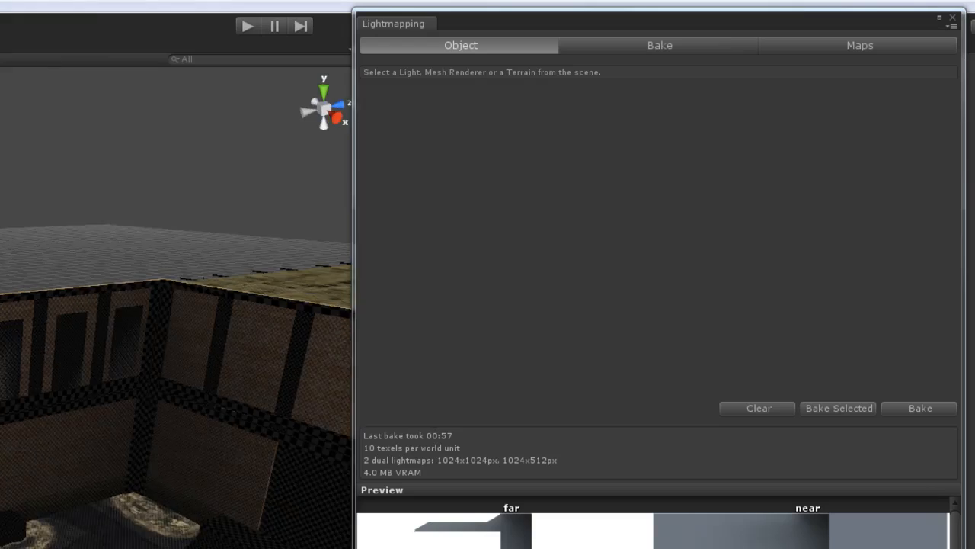
{"action": "left_click_drag", "start_coordinate": [15, 426], "coordinate": [66, 407], "text": "alt"}
{"action": "right_click_drag", "start_coordinate": [67, 412], "coordinate": [88, 408]}
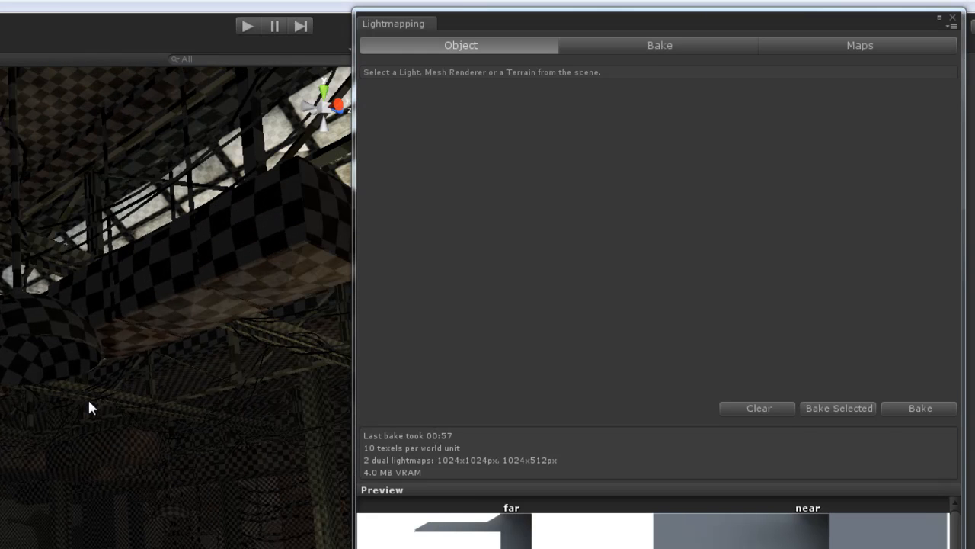
{"action": "right_click_drag", "start_coordinate": [89, 401], "coordinate": [100, 452]}
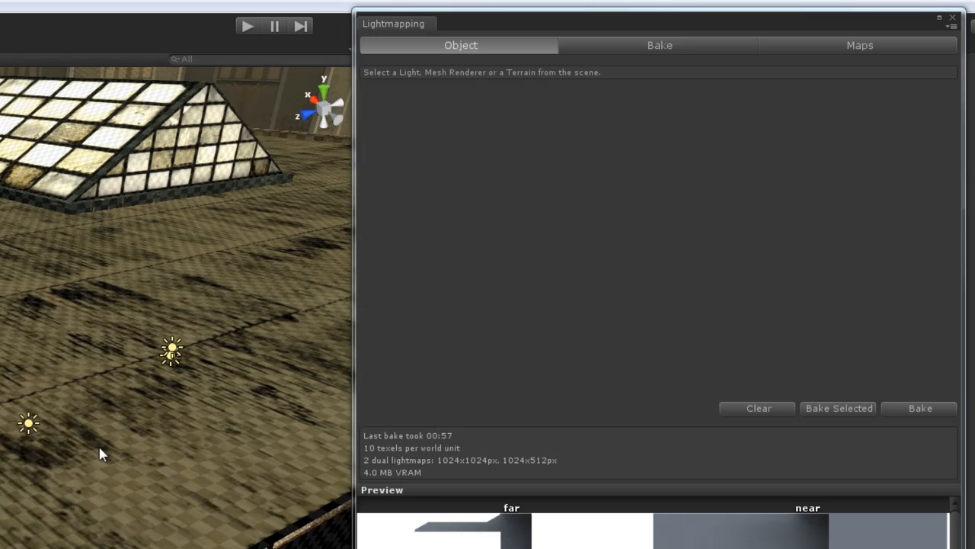
{"action": "right_click_drag", "start_coordinate": [111, 490], "coordinate": [129, 498]}
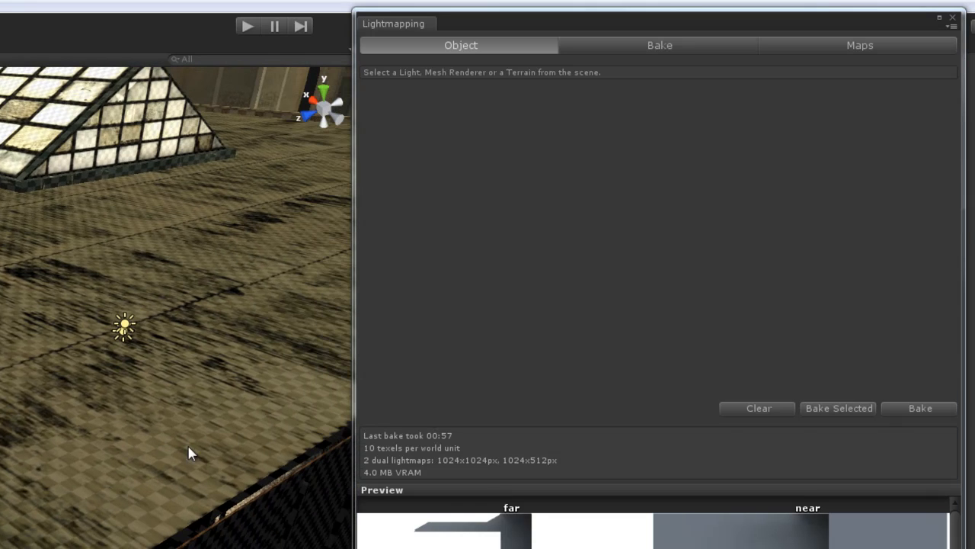
Select the roof mesh Warehouse_Roof_D_3 and examine its texel density in the object's lightmap settings
{"action": "left_click", "coordinate": [94, 450]}
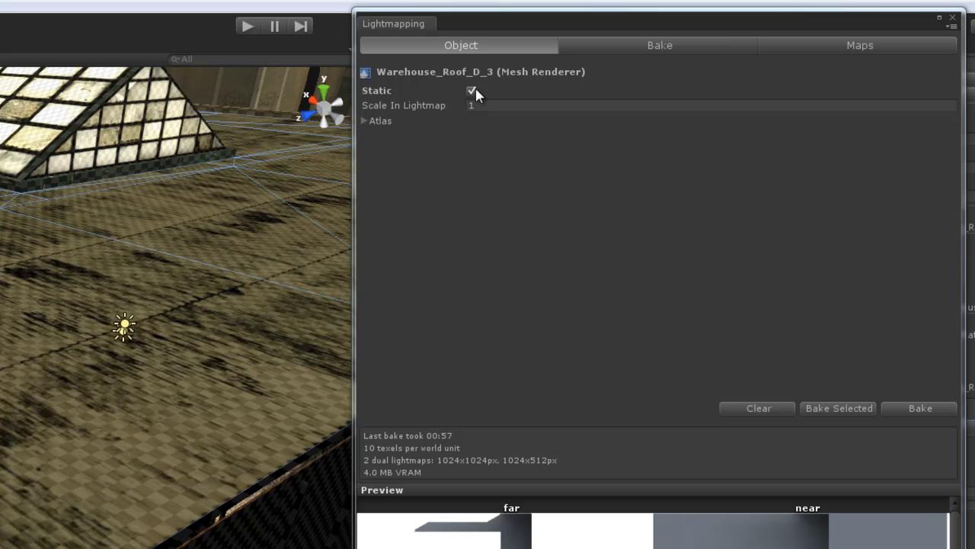
{"action": "right_click_drag", "start_coordinate": [152, 412], "coordinate": [141, 430]}
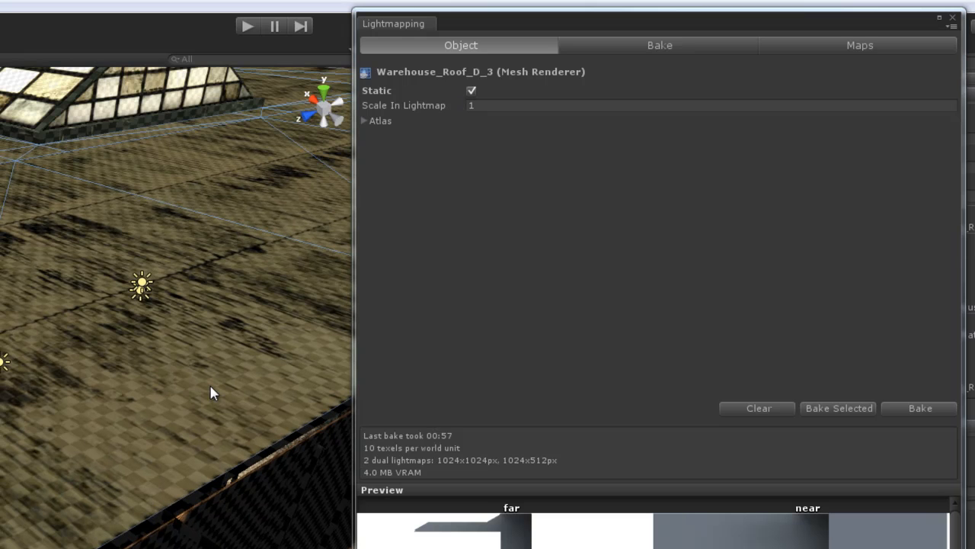
{"action": "right_click_drag", "start_coordinate": [142, 446], "coordinate": [149, 412]}
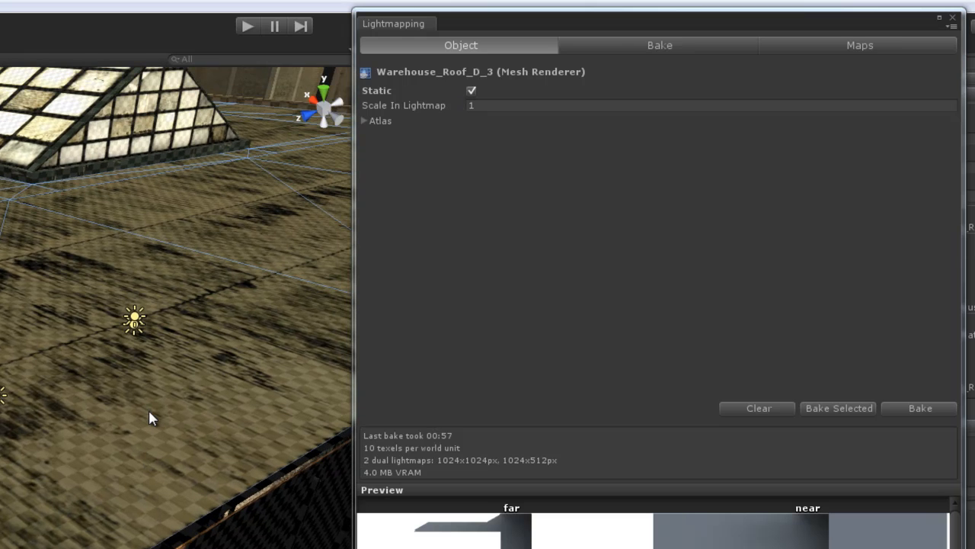
{"action": "mouse_move", "coordinate": [153, 452]}
{"action": "right_mouse_down"}
{"action": "mouse_move", "coordinate": [148, 416]}
{"action": "mouse_move", "coordinate": [148, 450]}
{"action": "mouse_move", "coordinate": [152, 441]}
{"action": "right_mouse_up"}
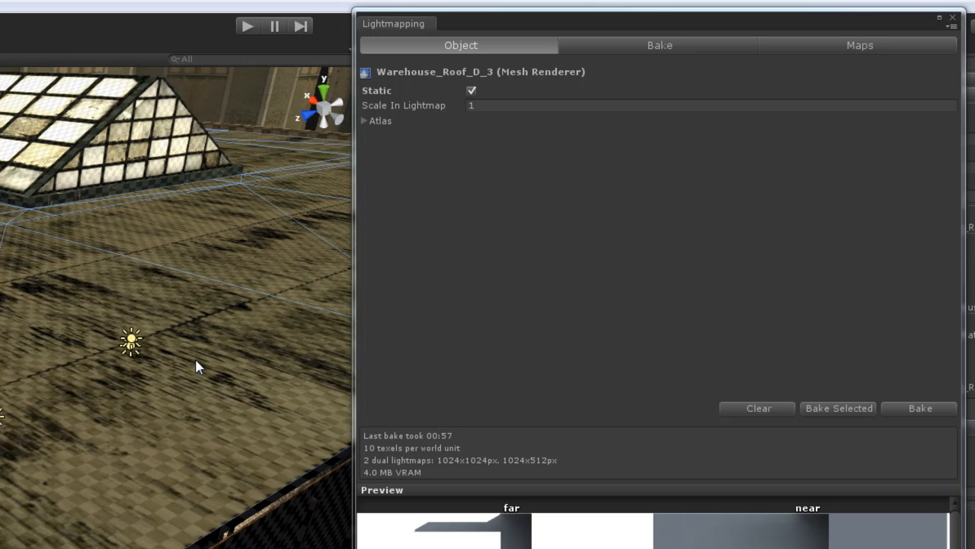
Try making the Warehouse_Roof_D_3 mesh non-static, check its surface without the checker pattern, and restore the Static option
{"action": "left_click", "coordinate": [471, 91]}
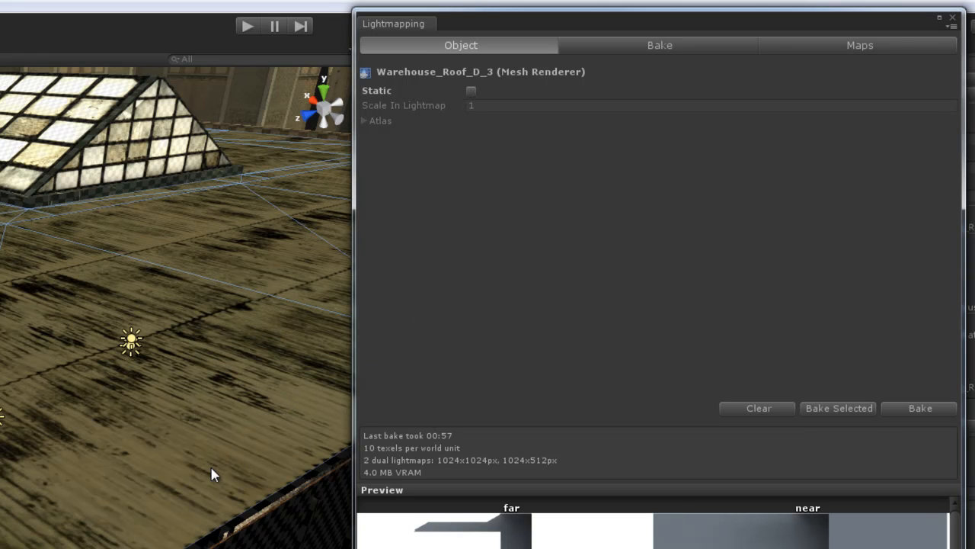
{"action": "right_click_drag", "start_coordinate": [201, 485], "coordinate": [199, 476]}
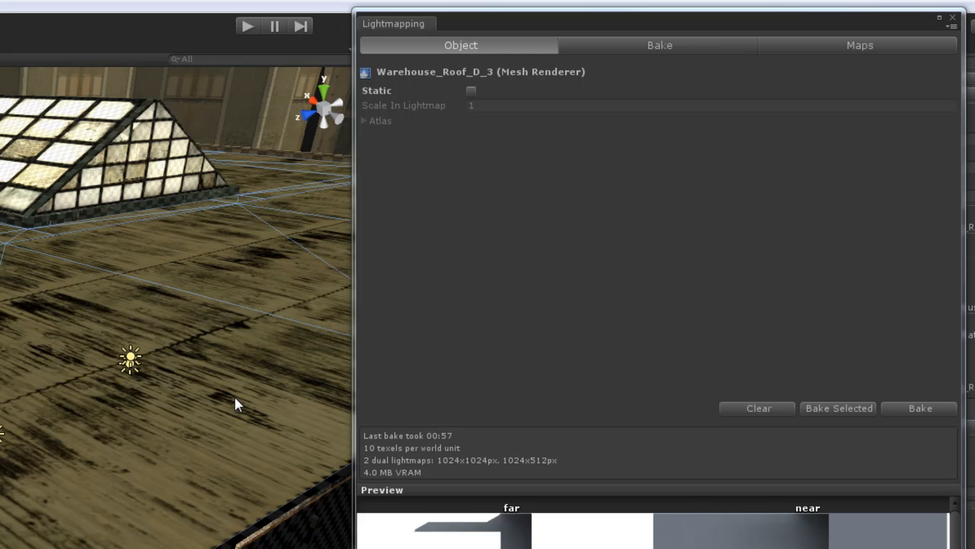
{"action": "right_click_drag", "start_coordinate": [191, 448], "coordinate": [138, 506]}
{"action": "key", "text": "w"}
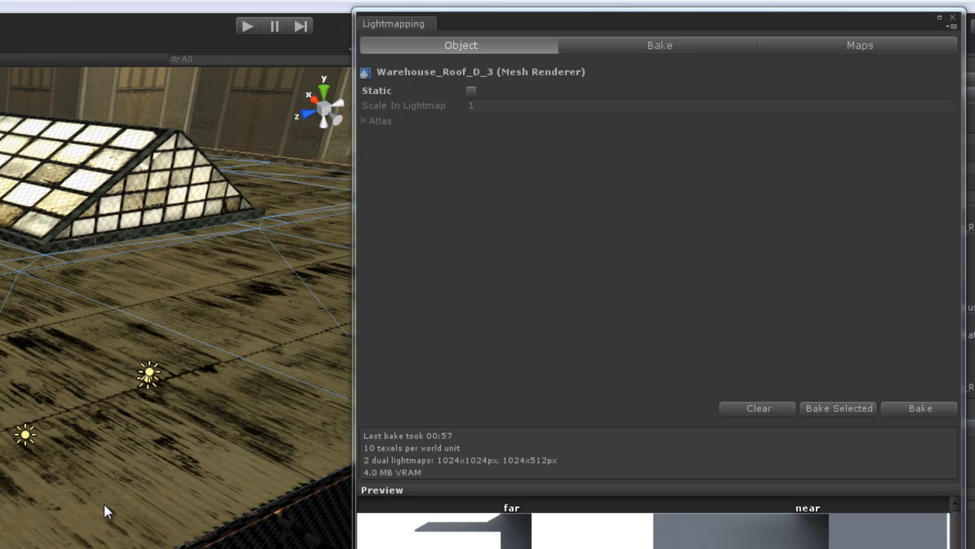
{"action": "left_click", "coordinate": [471, 91]}
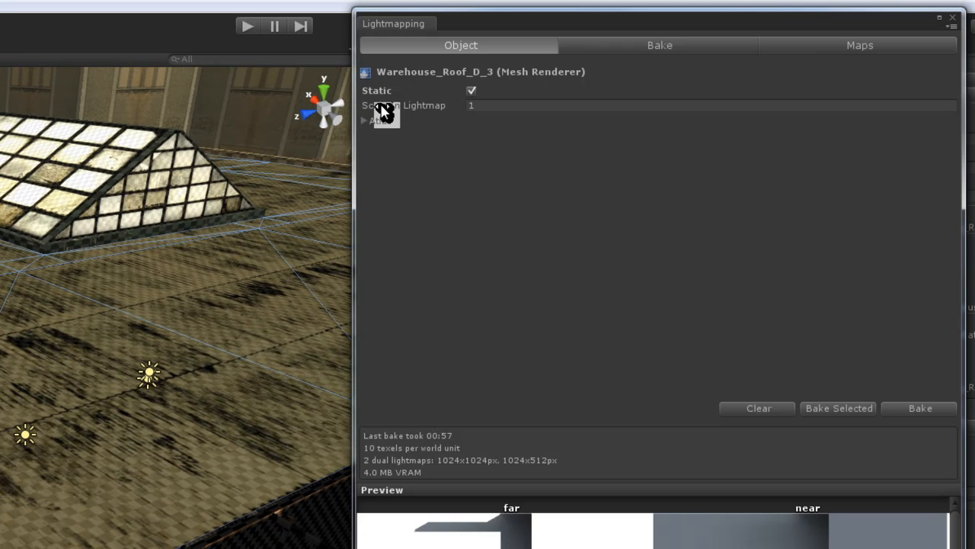
Set Scale In Lightmap to 0 for the Warehouse_Roof_D_3 mesh
{"action": "left_click", "coordinate": [544, 105]}
{"action": "type", "text": "0"}
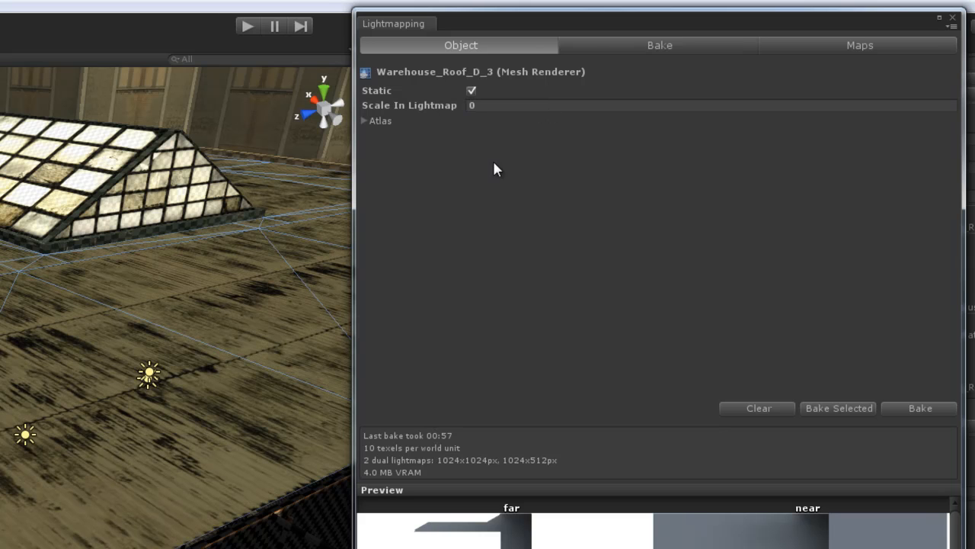
{"action": "right_click_drag", "start_coordinate": [233, 422], "coordinate": [248, 374]}
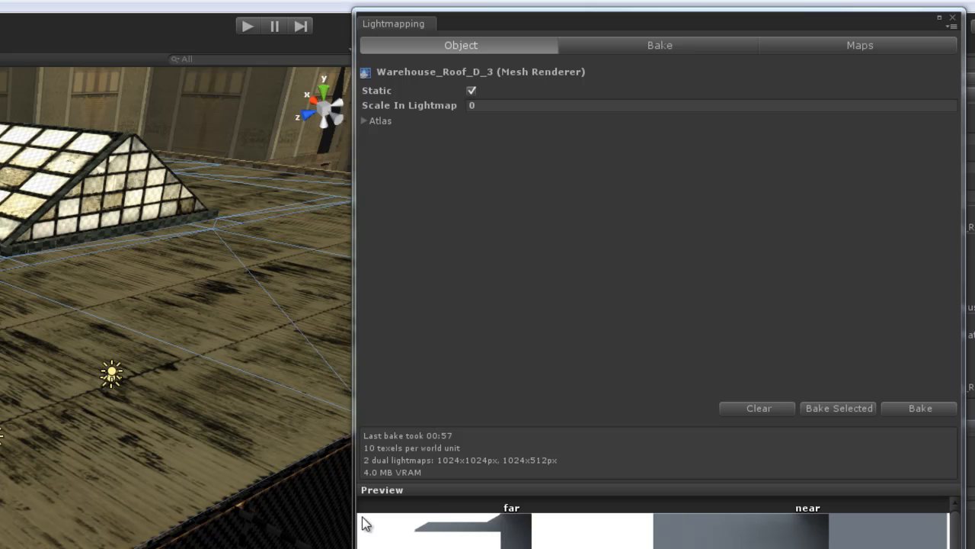
Select the roof edge trim Warehouse_Roof_A_21 and set its Scale In Lightmap to 0
{"action": "left_click_drag", "start_coordinate": [174, 453], "coordinate": [343, 358], "text": "alt"}
{"action": "left_click_drag", "start_coordinate": [190, 335], "coordinate": [309, 367], "text": "alt"}
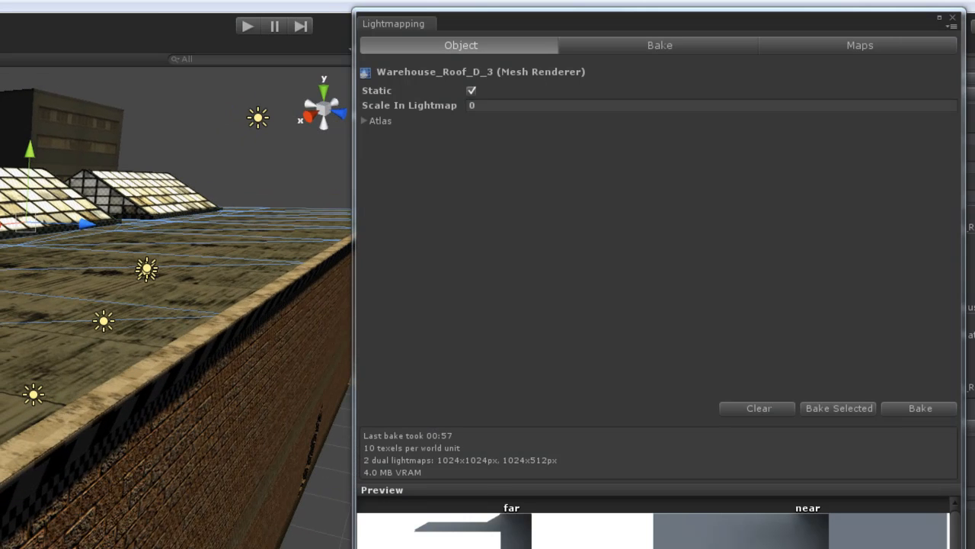
{"action": "left_click", "coordinate": [48, 446]}
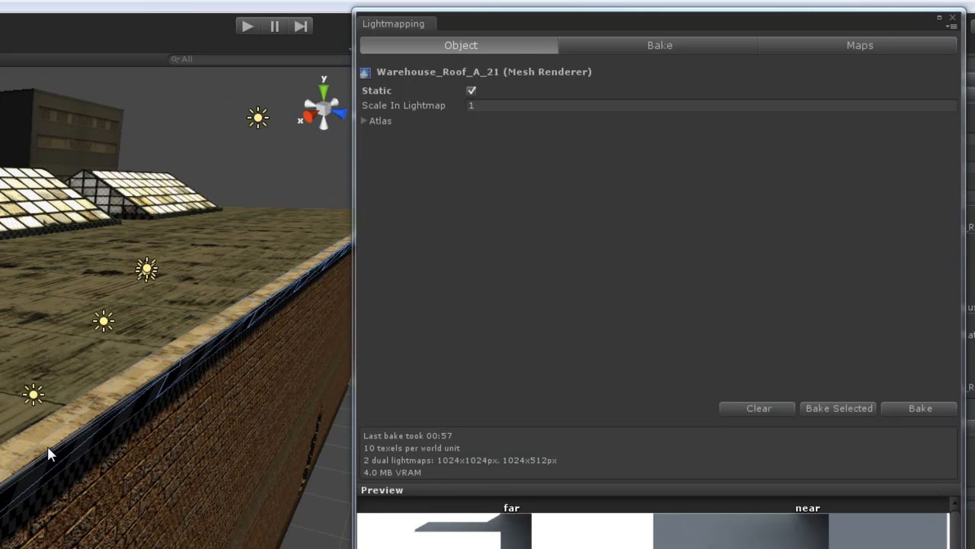
{"action": "left_click", "coordinate": [513, 108]}
{"action": "type", "text": "0"}
Go inside the warehouse to the debris piles and turn off the lightmap Show Resolution display
{"action": "right_click_drag", "start_coordinate": [175, 381], "coordinate": [187, 485]}
{"action": "right_click_drag", "start_coordinate": [47, 435], "coordinate": [76, 533]}
{"action": "right_click_drag", "start_coordinate": [229, 457], "coordinate": [399, 378]}
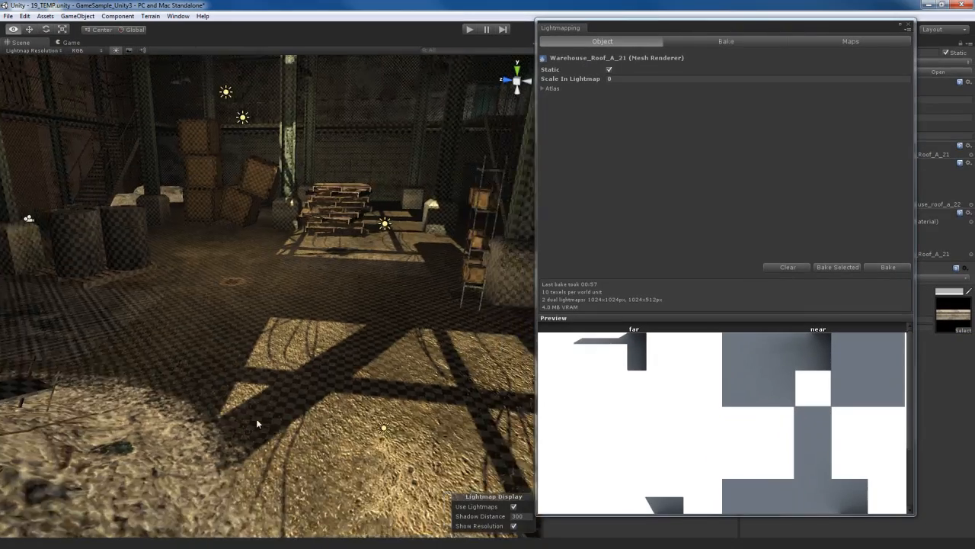
{"action": "right_click_drag", "start_coordinate": [257, 420], "coordinate": [104, 412]}
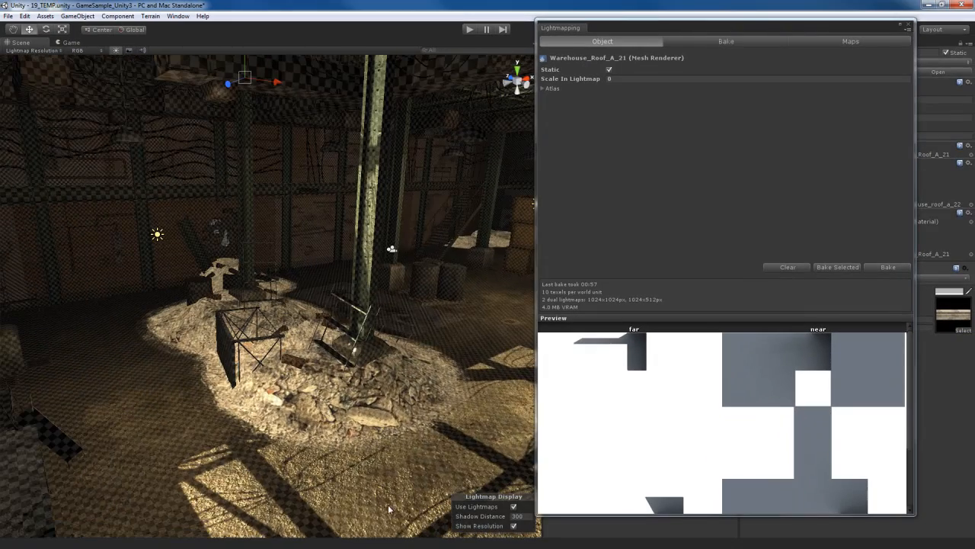
{"action": "left_click", "coordinate": [513, 526]}
Select the debris pile mesh Warehouse_DebrisPile_B_1 and close the Lightmapping window
{"action": "mouse_move", "coordinate": [349, 402]}
{"action": "right_mouse_down"}
{"action": "mouse_move", "coordinate": [303, 405]}
{"action": "mouse_move", "coordinate": [330, 403]}
{"action": "mouse_move", "coordinate": [327, 389]}
{"action": "right_mouse_up"}
{"action": "left_click", "coordinate": [300, 383]}
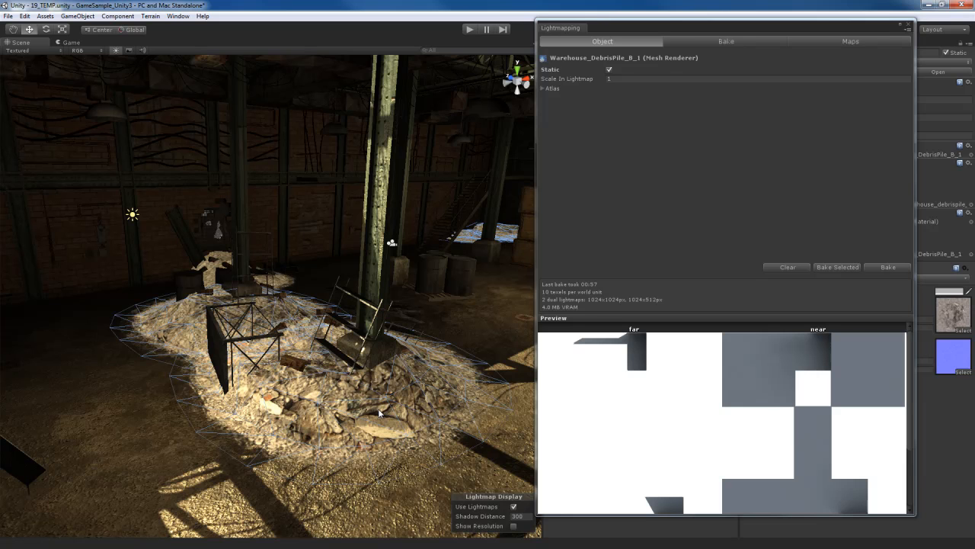
{"action": "mouse_move", "coordinate": [381, 403]}
{"action": "right_mouse_down"}
{"action": "mouse_move", "coordinate": [371, 418]}
{"action": "mouse_move", "coordinate": [376, 409]}
{"action": "right_mouse_up"}
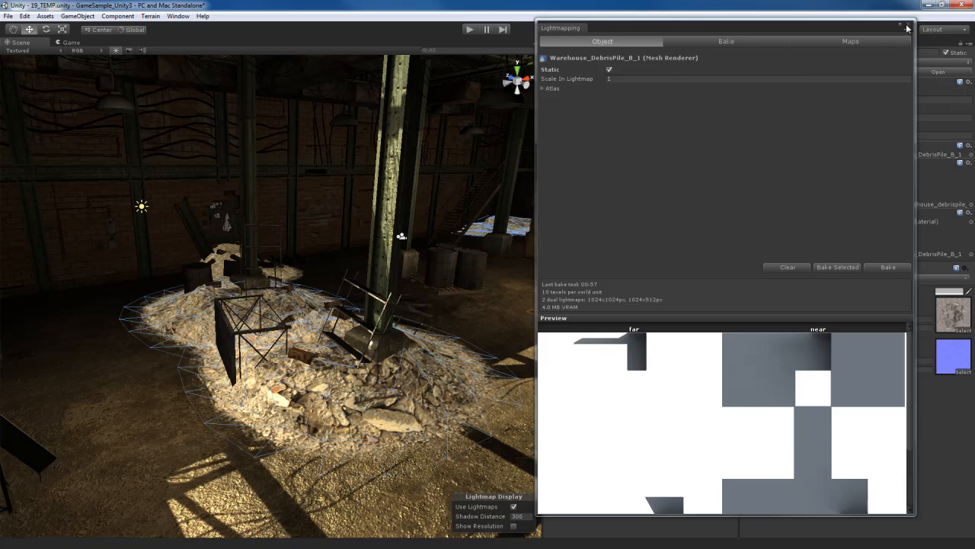
{"action": "left_click", "coordinate": [906, 27]}
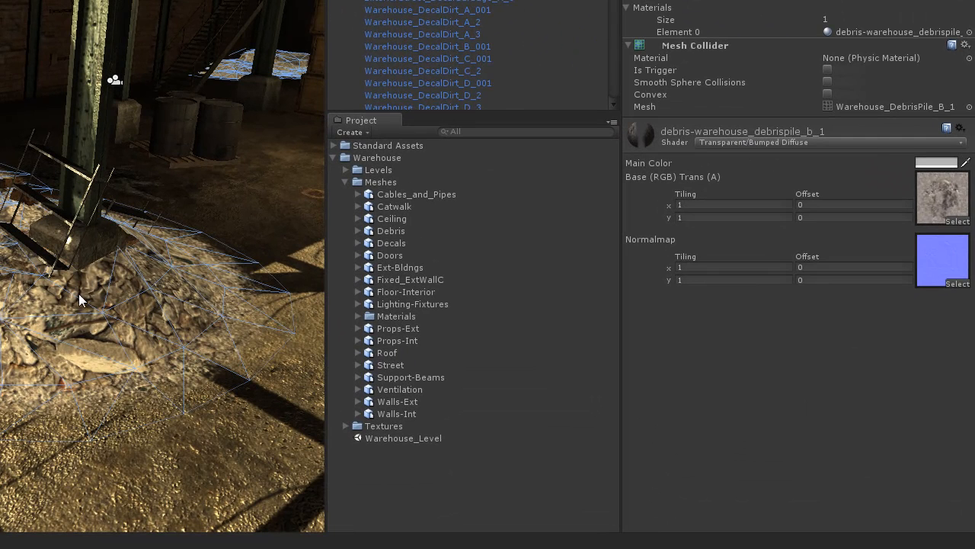
Examine the lighting, shadows and transparent edges of the debris piles from several sides of the warehouse interior
{"action": "right_click_drag", "start_coordinate": [79, 293], "coordinate": [77, 300]}
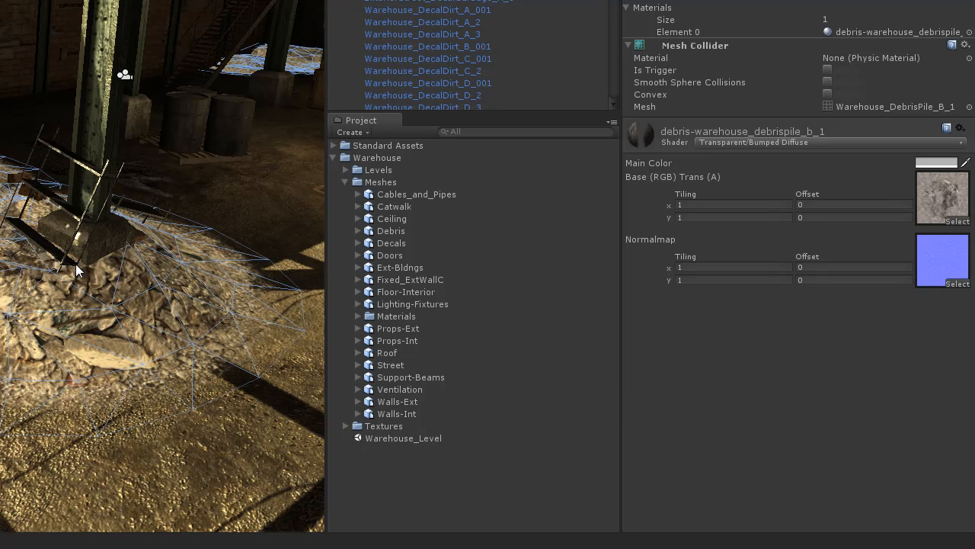
{"action": "left_click_drag", "start_coordinate": [129, 343], "coordinate": [262, 385], "text": "alt"}
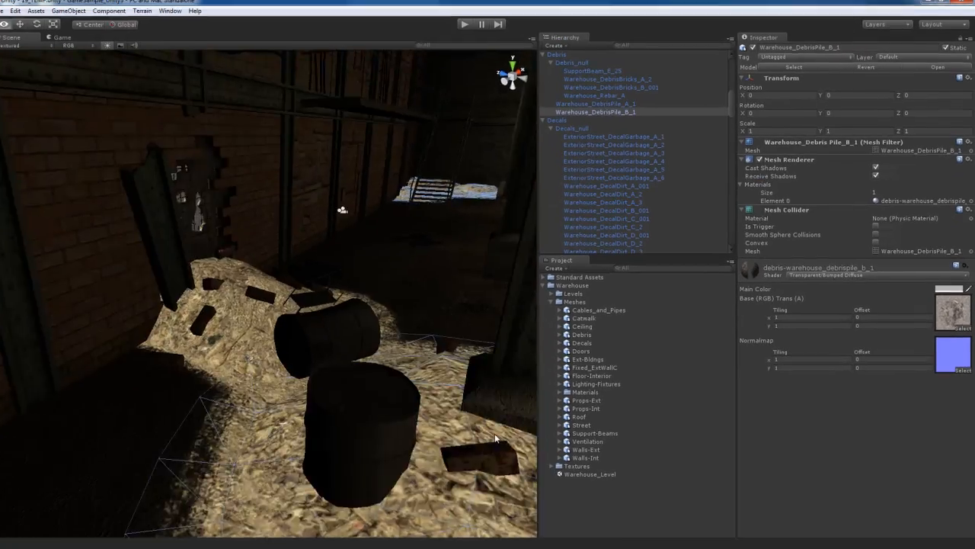
{"action": "left_click_drag", "start_coordinate": [495, 439], "coordinate": [368, 429], "text": "alt"}
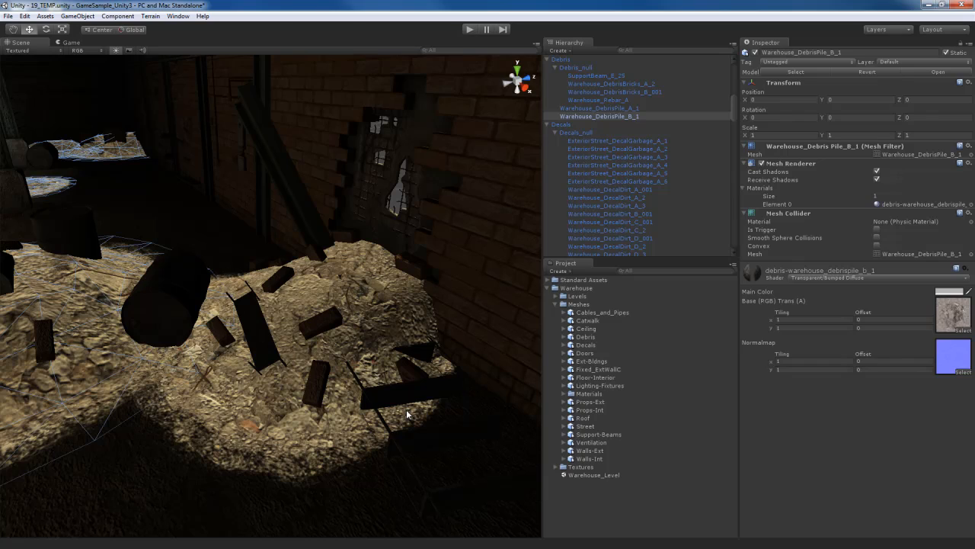
{"action": "left_click_drag", "start_coordinate": [321, 427], "coordinate": [374, 398], "text": "alt"}
{"action": "key", "text": "Up"}
{"action": "key", "text": "Down"}
{"action": "key", "text": "Left"}
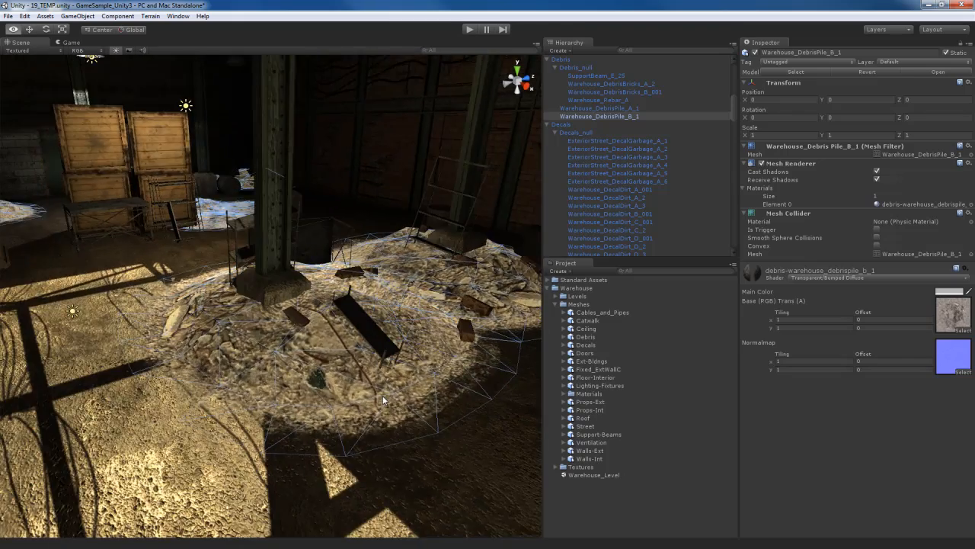
{"action": "key", "text": "Right"}
{"action": "key", "text": "Down"}
{"action": "key", "text": "Up"}
{"action": "key", "text": "Left"}
{"action": "key", "text": "s"}
{"action": "key", "text": "a"}
{"action": "key", "text": "w"}
{"action": "key", "text": "d"}
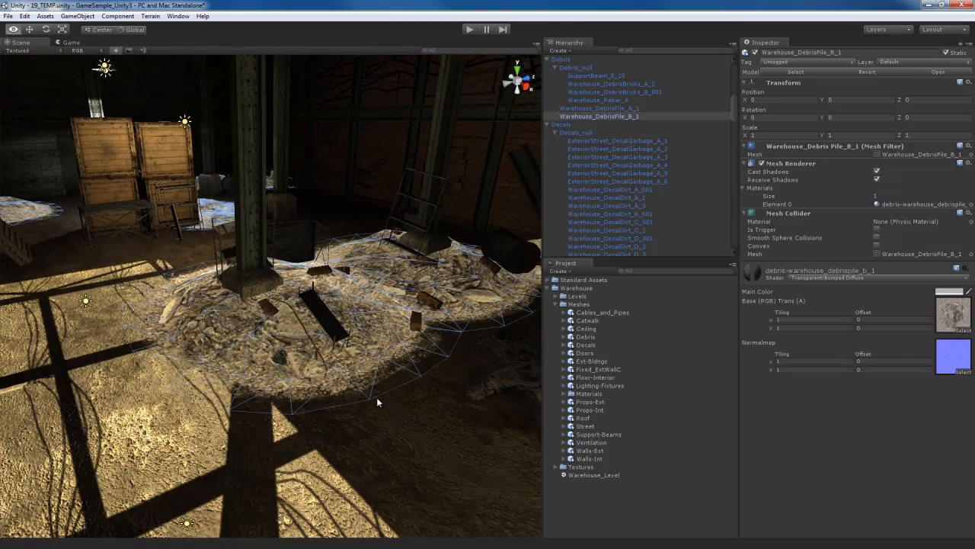
{"action": "mouse_move", "coordinate": [377, 398]}
{"action": "right_mouse_down"}
{"action": "mouse_move", "coordinate": [367, 425]}
{"action": "mouse_move", "coordinate": [353, 419]}
{"action": "mouse_move", "coordinate": [382, 410]}
{"action": "right_mouse_up"}
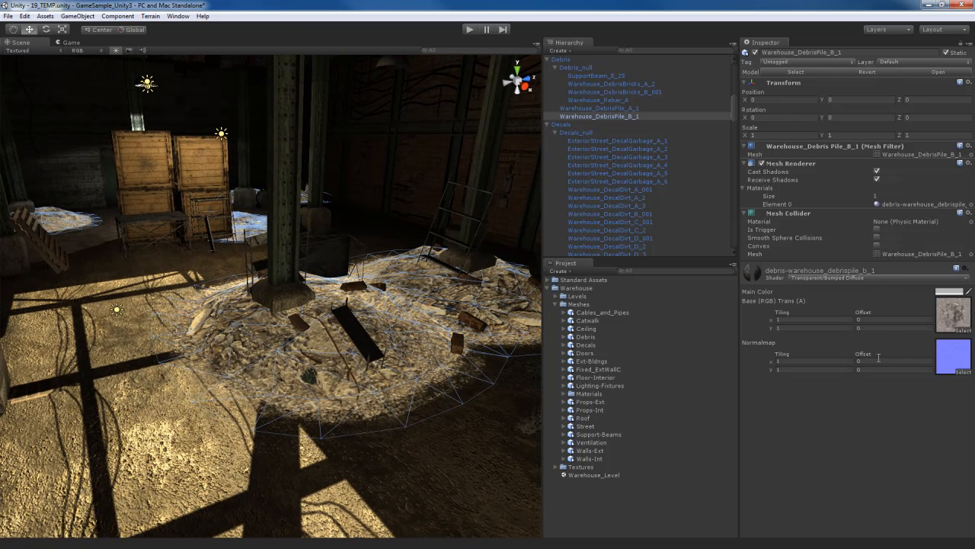
Change the selected debris pile material's shader to Transparent/Cutout/Bumped Diffuse
{"action": "left_click", "coordinate": [883, 281]}
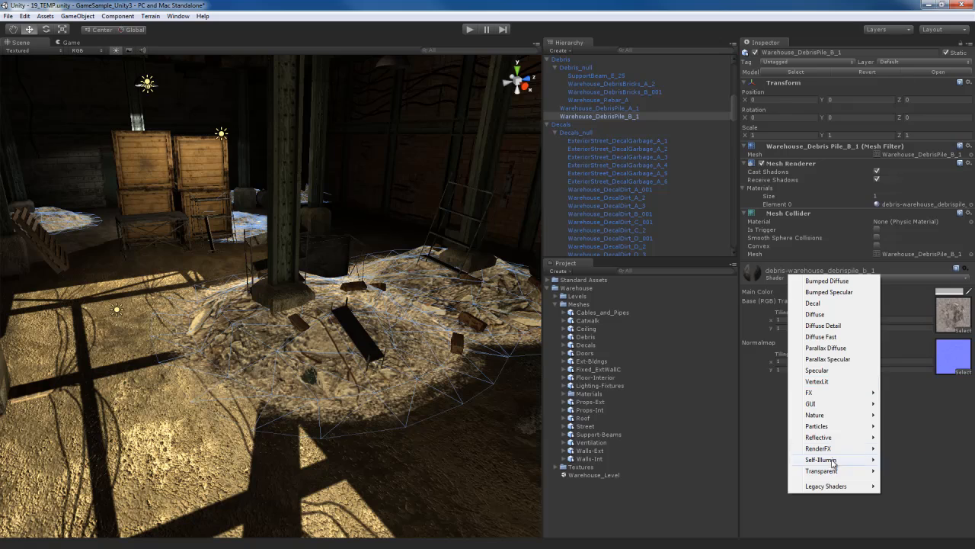
{"action": "mouse_move", "coordinate": [834, 472]}
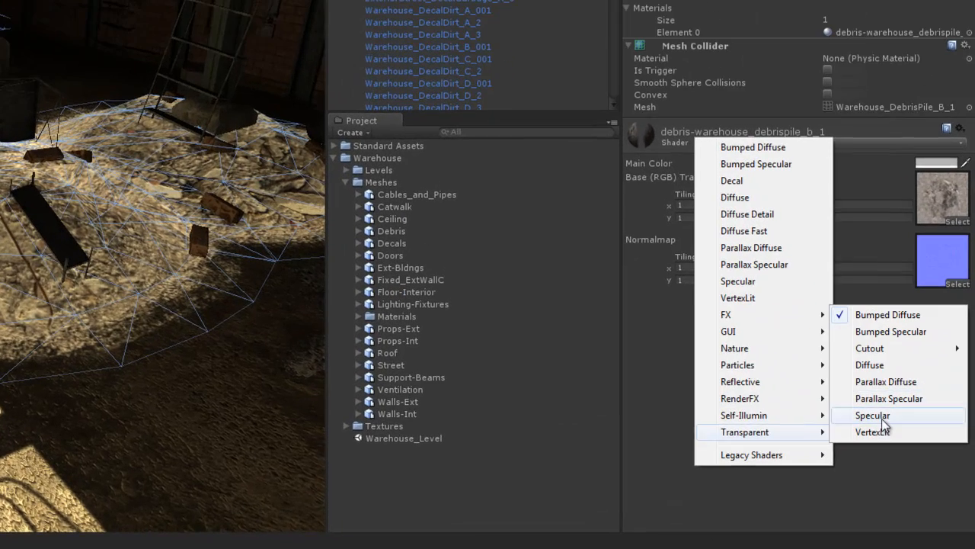
{"action": "mouse_move", "coordinate": [886, 381]}
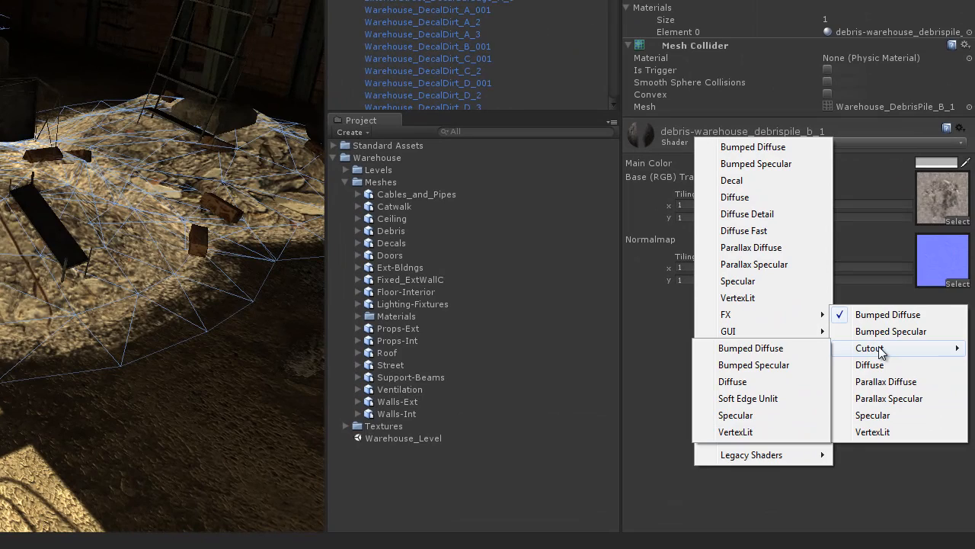
{"action": "left_click", "coordinate": [779, 351]}
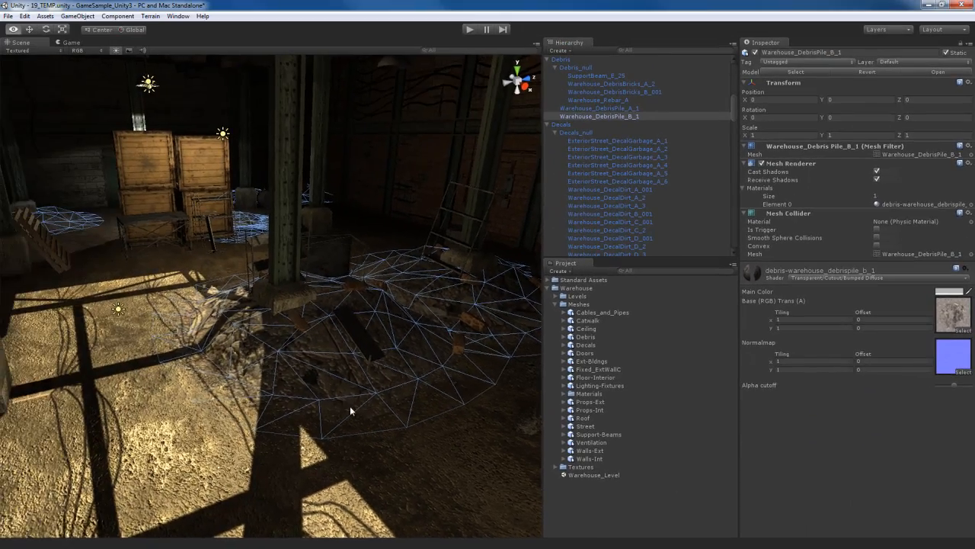
Examine the cutout edges of the large debris pile up close where it meets the sunlit floor
{"action": "scroll", "coordinate": [332, 418], "scroll_direction": "up", "scroll_amount": 5}
{"action": "scroll", "coordinate": [325, 415], "scroll_direction": "down", "scroll_amount": 5}
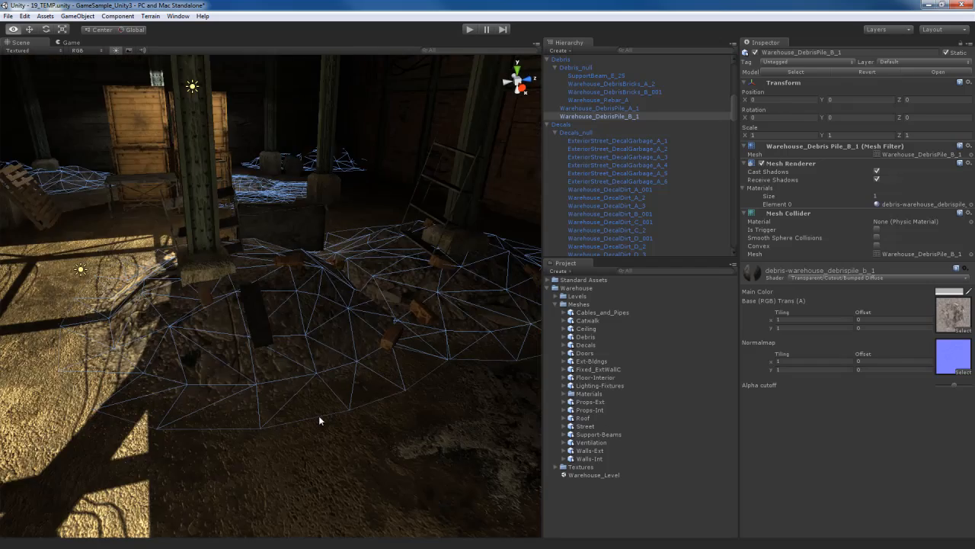
{"action": "left_click_drag", "start_coordinate": [328, 415], "coordinate": [281, 411], "text": "alt"}
{"action": "scroll", "coordinate": [276, 418], "scroll_direction": "up", "scroll_amount": 5}
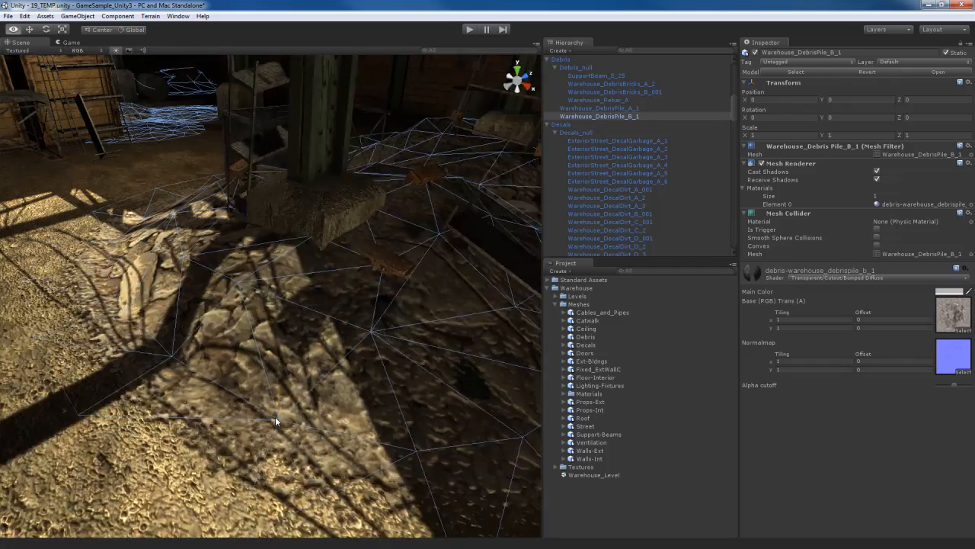
{"action": "scroll", "coordinate": [320, 387], "scroll_direction": "up", "scroll_amount": 3}
{"action": "scroll", "coordinate": [326, 367], "scroll_direction": "up", "scroll_amount": 5, "text": "alt"}
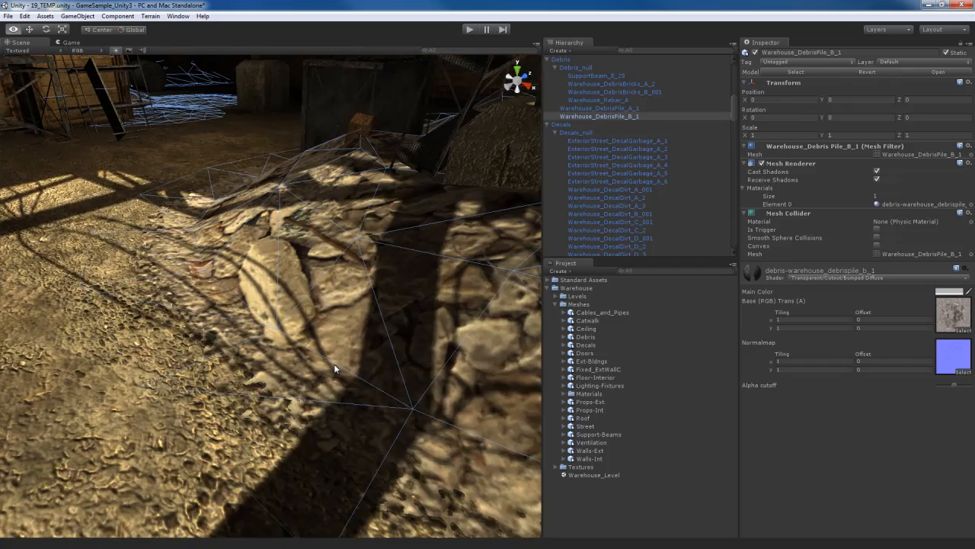
Select the debris pile Warehouse_DebrisPile_A_1 near the broken brick wall and change its material's shader to Transparent/Cutout/Bumped Diffuse
{"action": "left_click_drag", "start_coordinate": [193, 327], "coordinate": [311, 391], "text": "alt"}
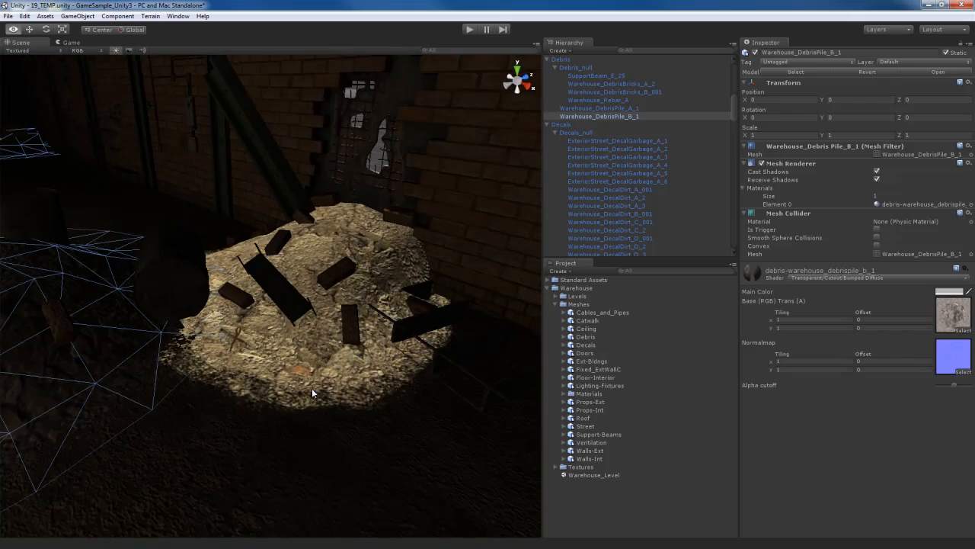
{"action": "left_click", "coordinate": [319, 338]}
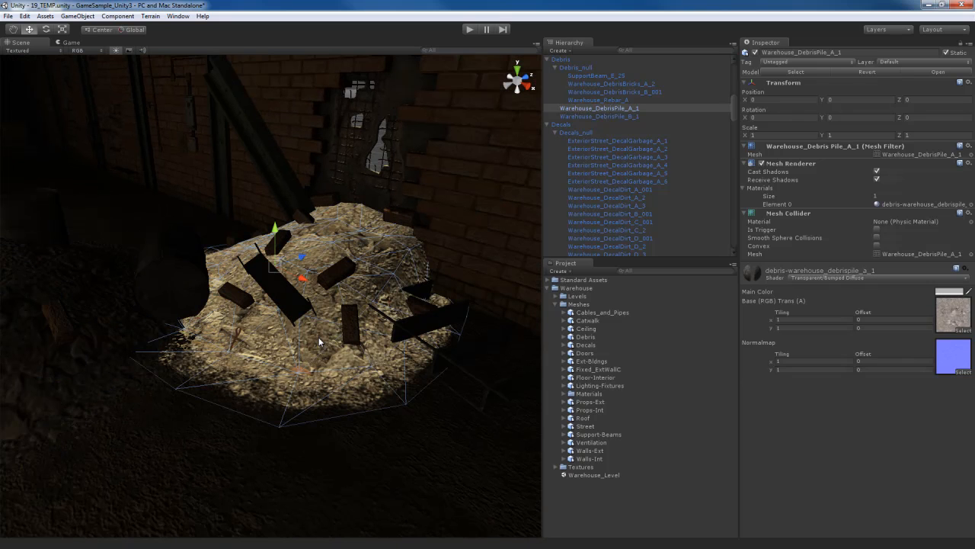
{"action": "left_click", "coordinate": [854, 278]}
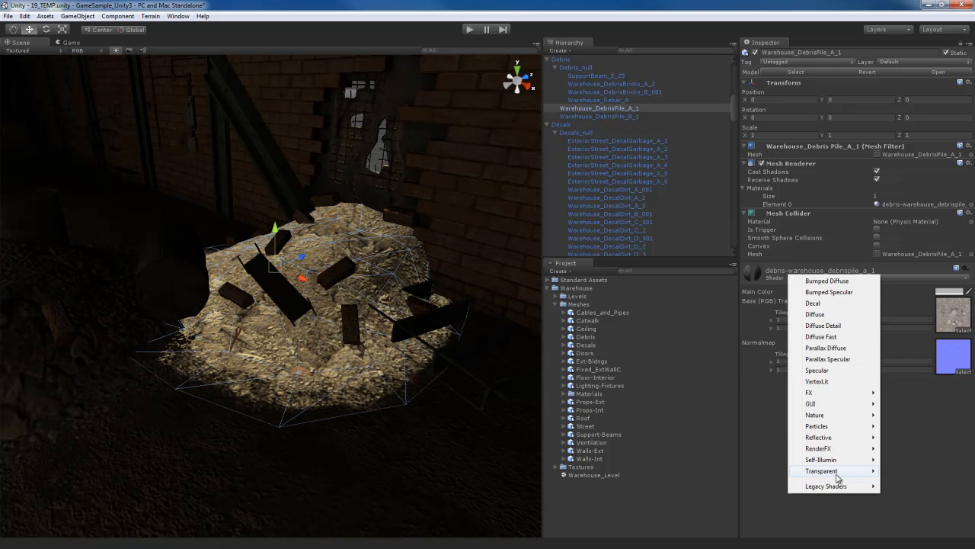
{"action": "mouse_move", "coordinate": [840, 438]}
{"action": "mouse_move", "coordinate": [838, 471]}
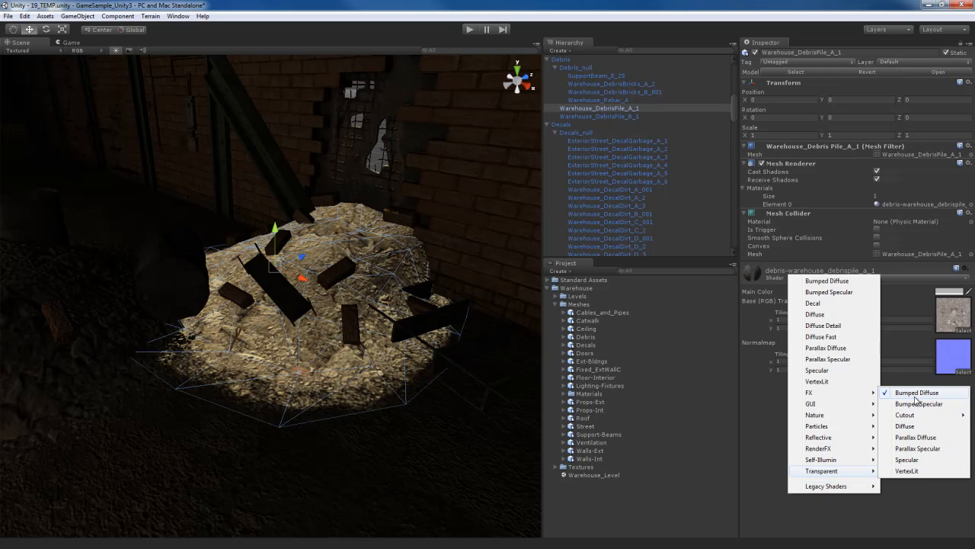
{"action": "mouse_move", "coordinate": [905, 415]}
{"action": "left_click", "coordinate": [836, 413]}
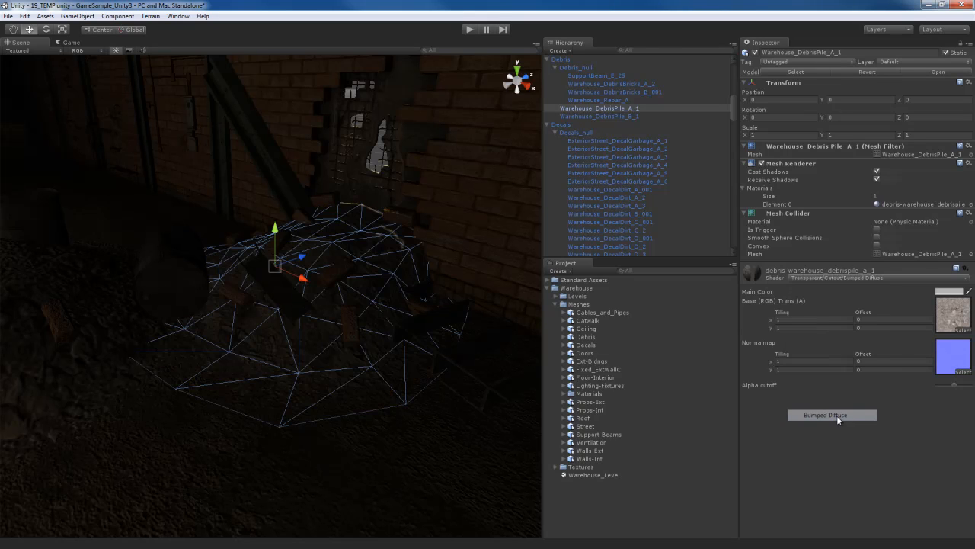
Select the street garbage decal ExteriorStreet_DecalGarbage_A_4 outside and change its material's shader to Transparent/Cutout/Bumped Diffuse
{"action": "right_click_drag", "start_coordinate": [329, 385], "coordinate": [285, 374]}
{"action": "left_click", "coordinate": [266, 295]}
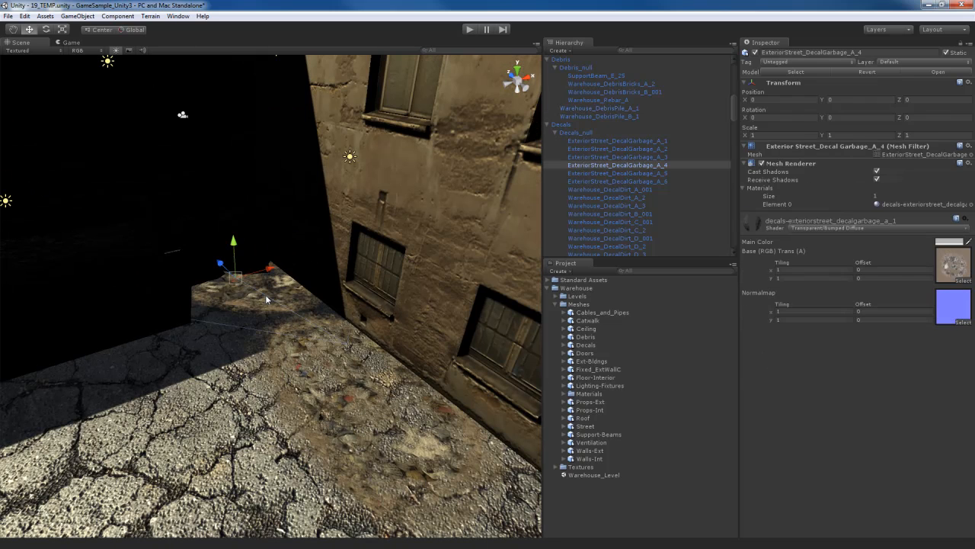
{"action": "left_click", "coordinate": [872, 228]}
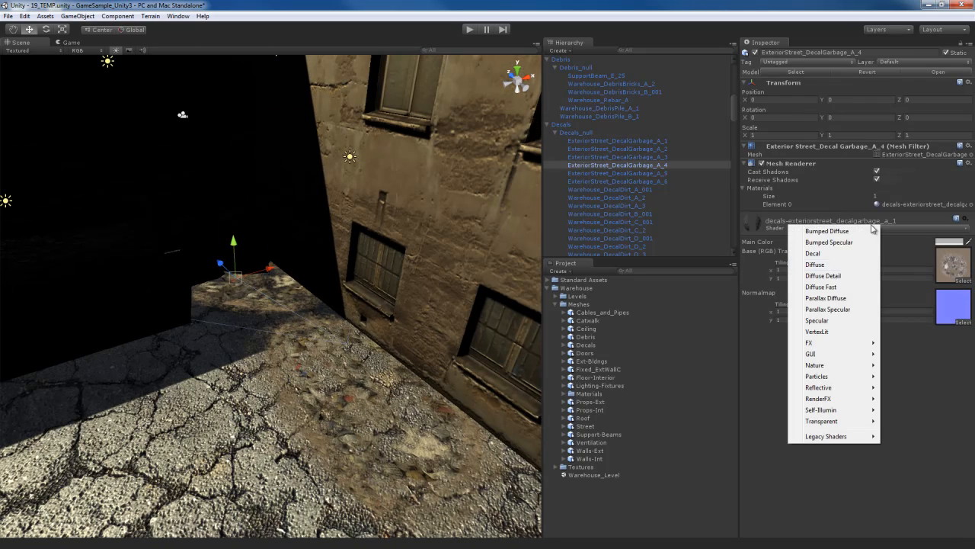
{"action": "mouse_move", "coordinate": [839, 421]}
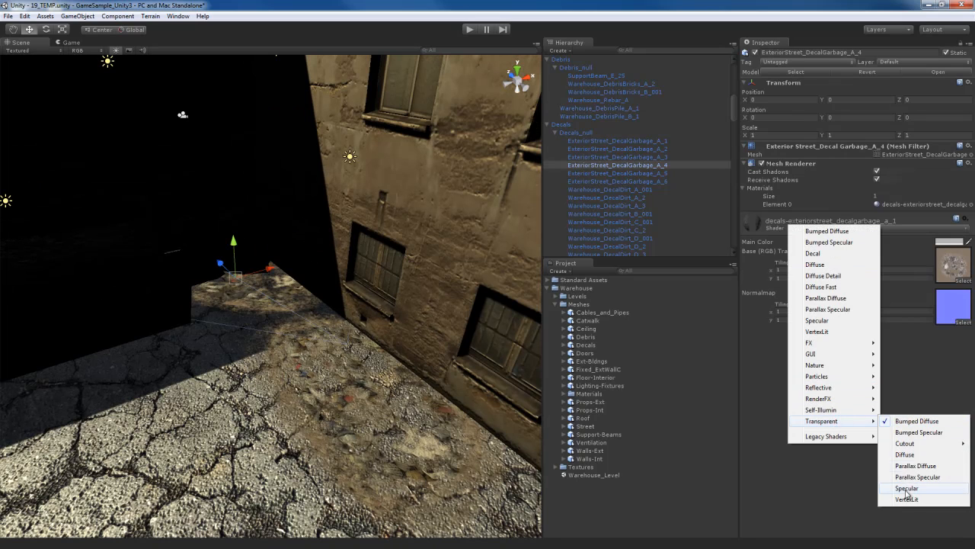
{"action": "mouse_move", "coordinate": [911, 446]}
{"action": "left_click", "coordinate": [826, 444]}
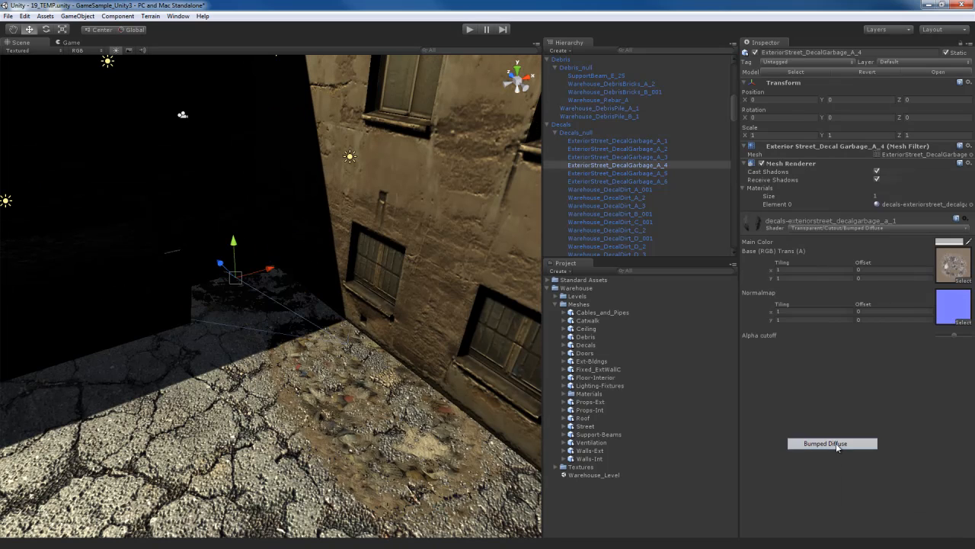
Select Warehouse_DebrisPile_B_1 inside the warehouse and turn off Cast Shadows in its Mesh Renderer
{"action": "scroll", "coordinate": [332, 349], "scroll_direction": "up", "scroll_amount": 8}
{"action": "scroll", "coordinate": [416, 368], "scroll_direction": "down", "scroll_amount": 10}
{"action": "left_click_drag", "start_coordinate": [416, 368], "coordinate": [368, 349], "text": "alt"}
{"action": "right_click_drag", "start_coordinate": [369, 350], "coordinate": [349, 383]}
{"action": "key", "text": "w"}
{"action": "left_click", "coordinate": [331, 326]}
{"action": "right_click_drag", "start_coordinate": [331, 326], "coordinate": [350, 355]}
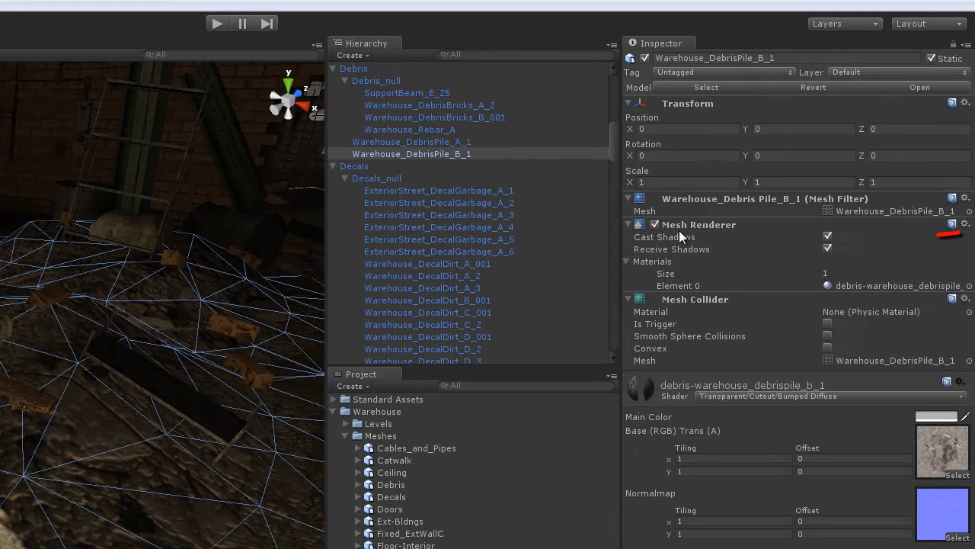
{"action": "left_click", "coordinate": [828, 237]}
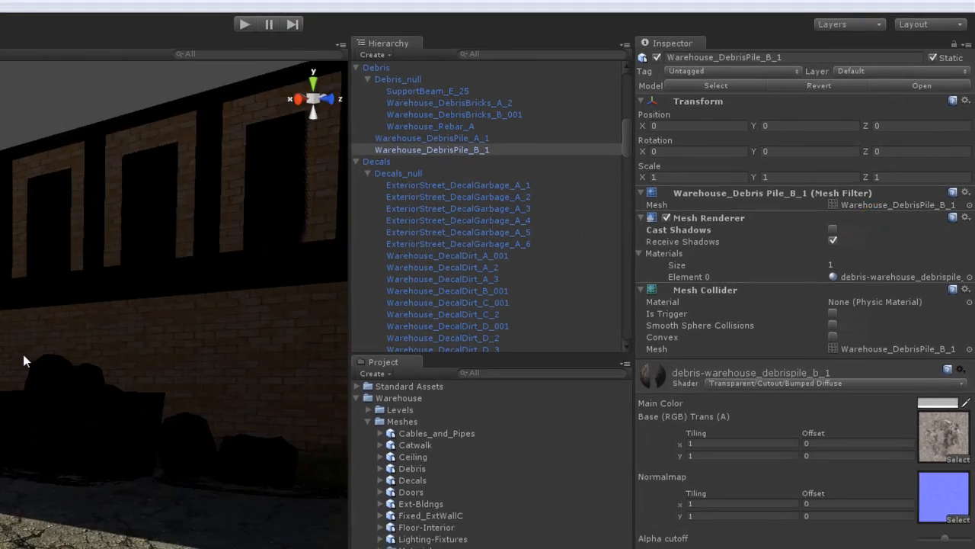
Check the garbage decal ExteriorStreet_DecalGarbage_A_1, and turn off Cast Shadows for Warehouse_DebrisPile_A_1
{"action": "right_click_drag", "start_coordinate": [23, 354], "coordinate": [201, 469]}
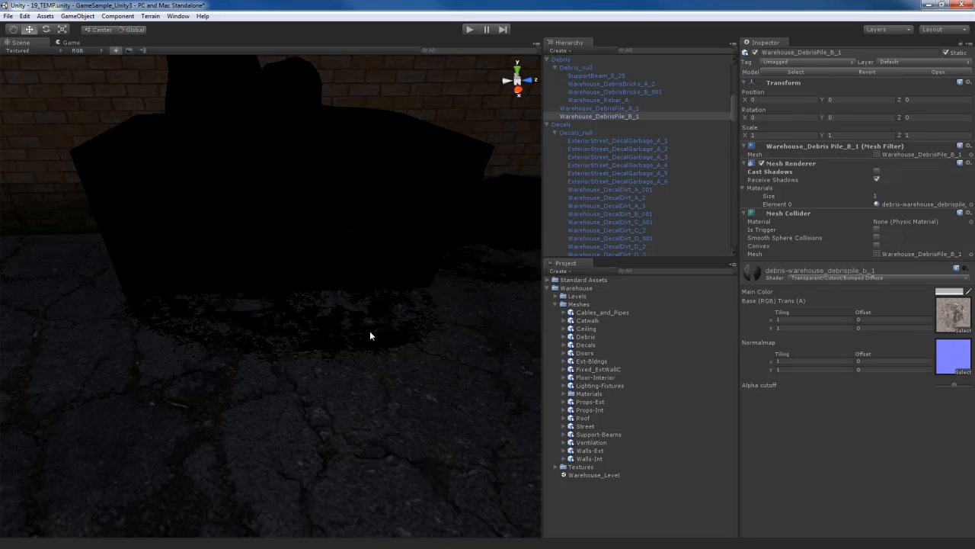
{"action": "left_click", "coordinate": [370, 335]}
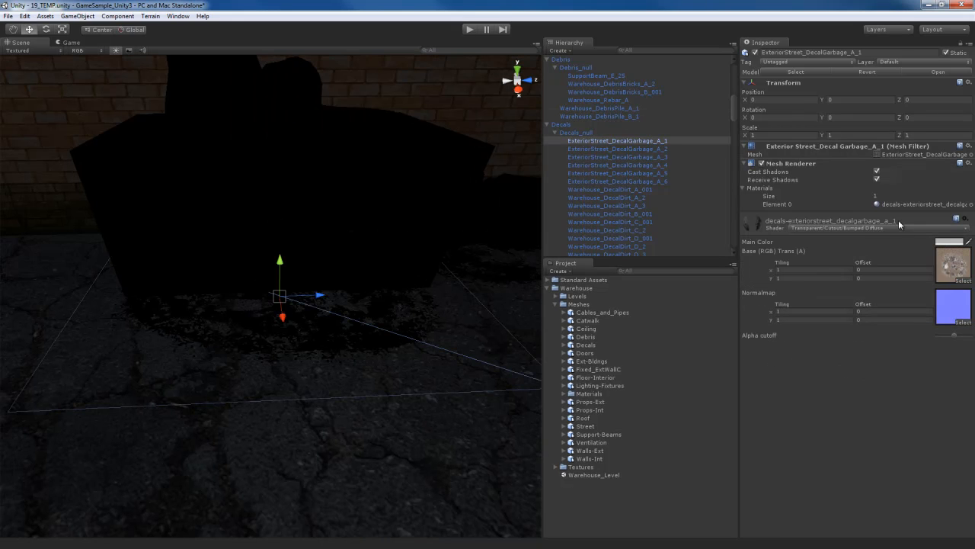
{"action": "right_click_drag", "start_coordinate": [410, 308], "coordinate": [301, 322]}
{"action": "left_click", "coordinate": [300, 322]}
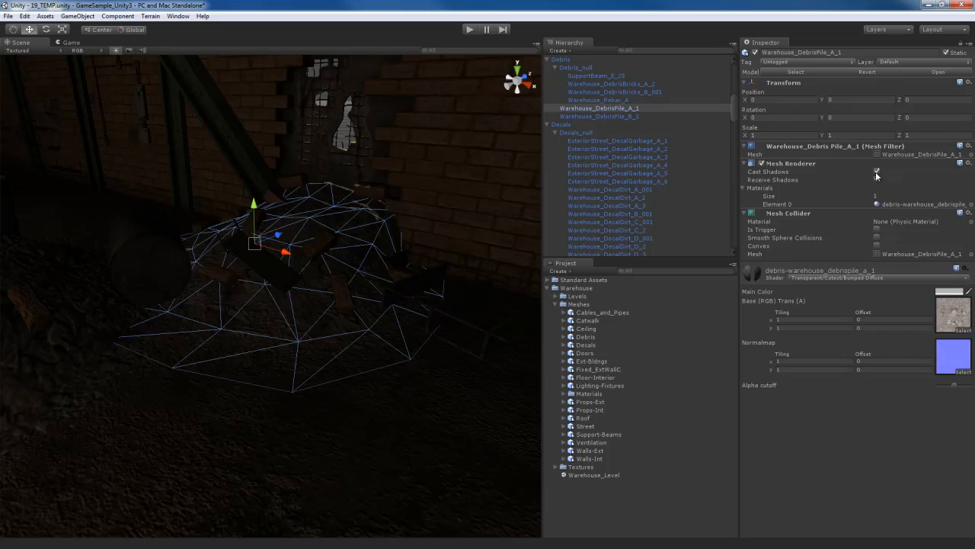
Select Warehouse_DebrisPile_B_1 and raise its material's alpha cutoff to the maximum
{"action": "right_click_drag", "start_coordinate": [332, 326], "coordinate": [299, 369]}
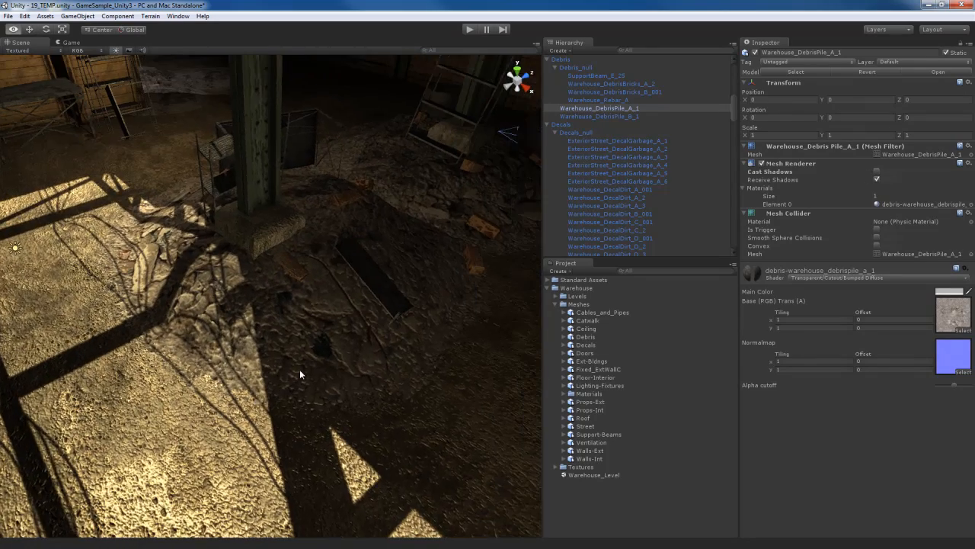
{"action": "left_click", "coordinate": [309, 341]}
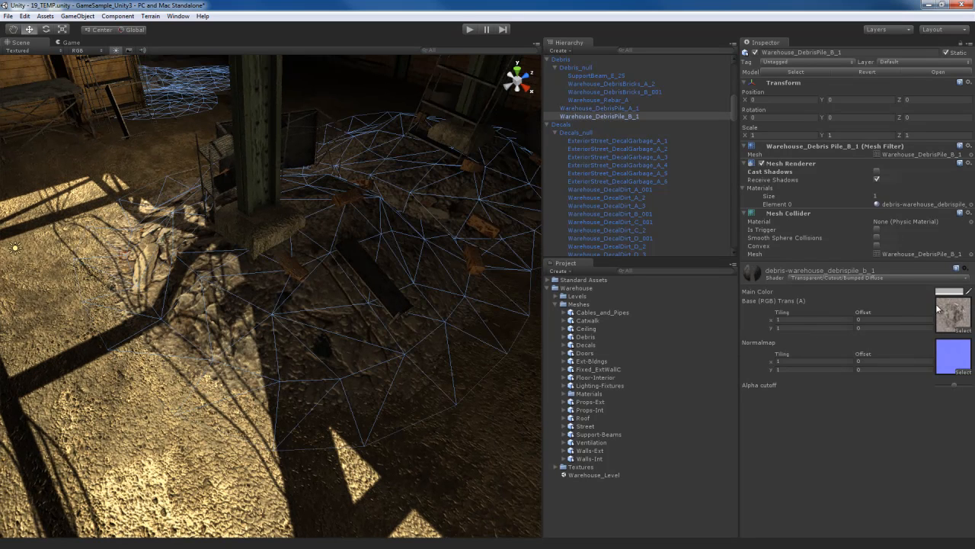
{"action": "mouse_move", "coordinate": [956, 388]}
{"action": "left_mouse_down"}
{"action": "mouse_move", "coordinate": [936, 386]}
{"action": "mouse_move", "coordinate": [971, 388]}
{"action": "left_mouse_up"}
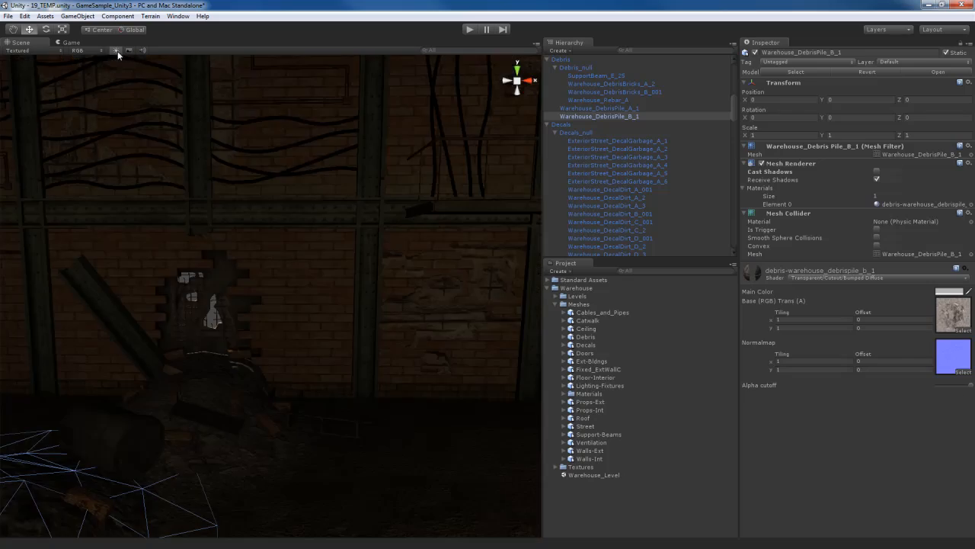
Turn off scene lighting in the view and raise the alpha cutoff of the wall decal Warehouse_DecalWallDamage_B_4 to the maximum
{"action": "left_click", "coordinate": [116, 50]}
{"action": "right_click_drag", "start_coordinate": [358, 286], "coordinate": [413, 293]}
{"action": "key", "text": "w"}
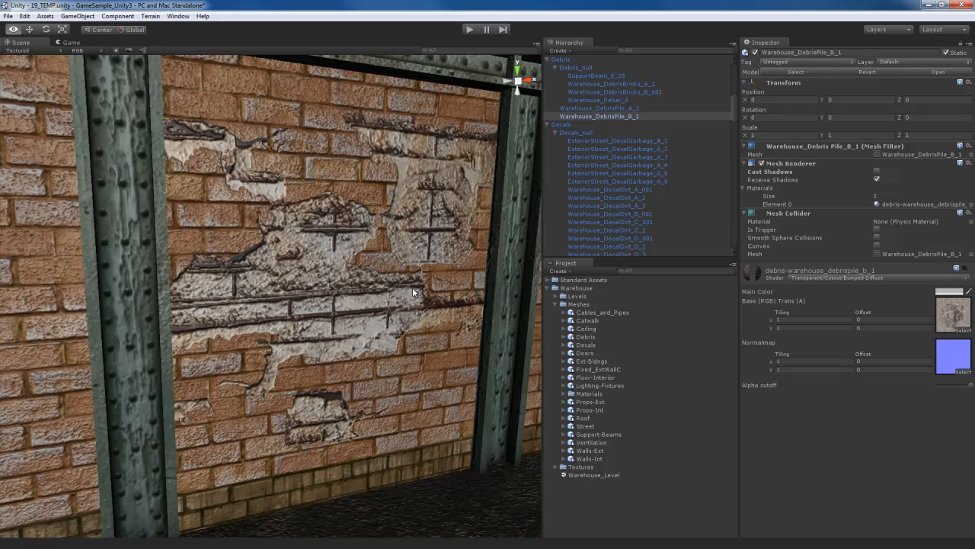
{"action": "left_click", "coordinate": [294, 237]}
{"action": "scroll", "coordinate": [411, 246], "scroll_direction": "down", "scroll_amount": 5}
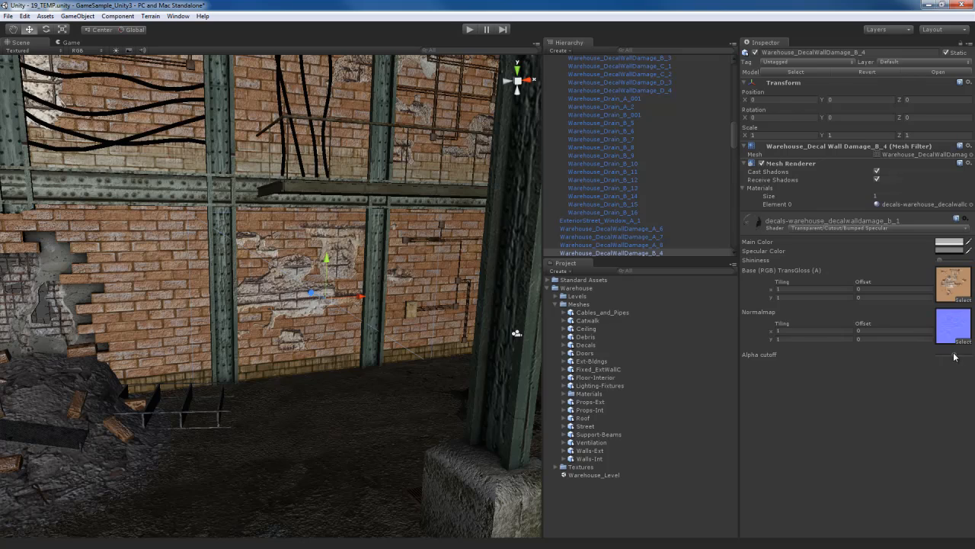
{"action": "left_click_drag", "start_coordinate": [965, 354], "coordinate": [974, 354]}
Check the material settings of the other wall damage decals along the brick wall, including Warehouse_DecalWallDamage_A_7
{"action": "key", "text": "a"}
{"action": "right_click_drag", "start_coordinate": [291, 286], "coordinate": [345, 209]}
{"action": "left_click", "coordinate": [194, 287]}
{"action": "key", "text": "a"}
{"action": "left_click", "coordinate": [197, 275]}
{"action": "key", "text": "d"}
{"action": "key", "text": "w"}
{"action": "left_click", "coordinate": [288, 180]}
{"action": "right_click_drag", "start_coordinate": [374, 267], "coordinate": [340, 256]}
{"action": "left_click", "coordinate": [341, 256]}
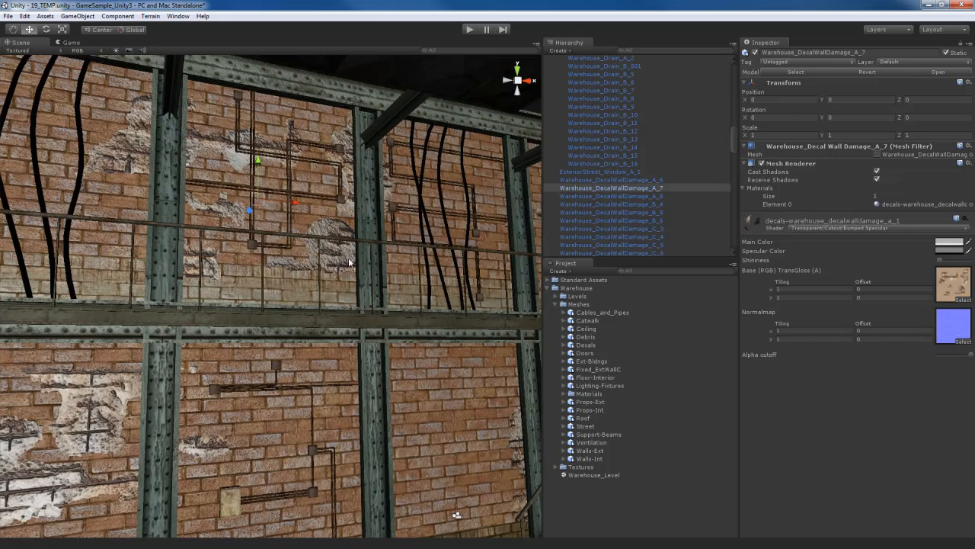
Select Warehouse_DebrisPile_A_1, turn scene lighting back on in the view, and clear the selection outside the building
{"action": "right_click_drag", "start_coordinate": [362, 304], "coordinate": [415, 331]}
{"action": "left_click", "coordinate": [352, 303]}
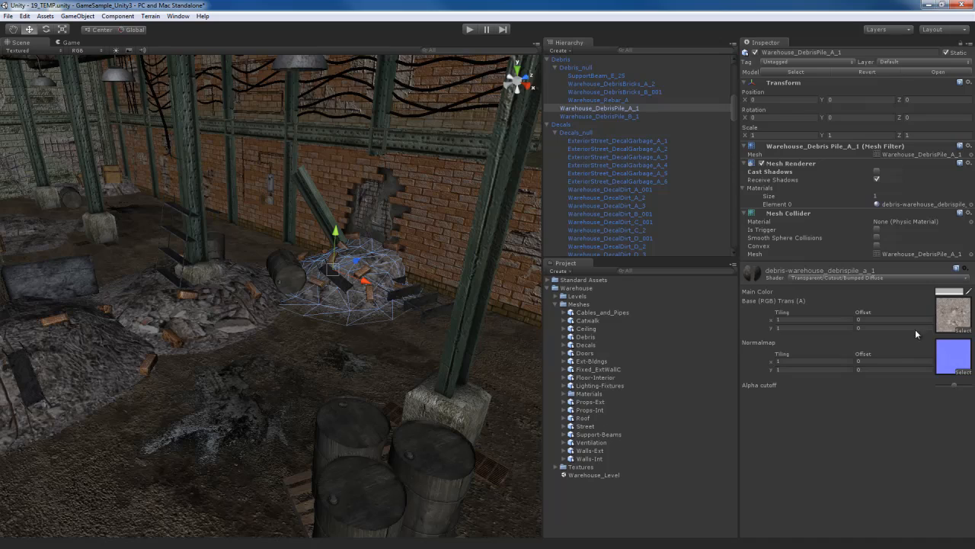
{"action": "right_click_drag", "start_coordinate": [386, 333], "coordinate": [274, 294]}
{"action": "right_click_drag", "start_coordinate": [354, 301], "coordinate": [309, 338]}
{"action": "left_click", "coordinate": [115, 50]}
{"action": "right_click_drag", "start_coordinate": [348, 276], "coordinate": [359, 315]}
{"action": "left_click_drag", "start_coordinate": [393, 300], "coordinate": [392, 298], "text": "alt"}
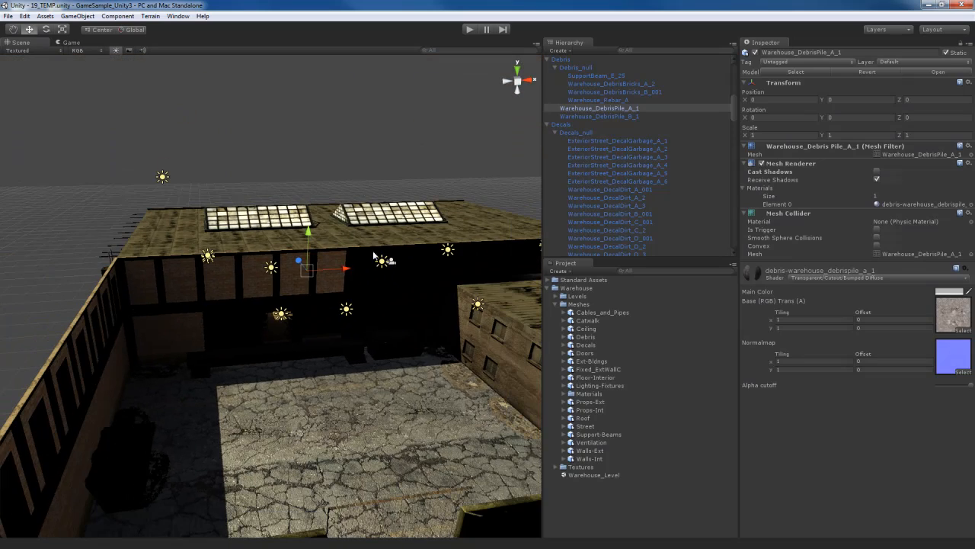
{"action": "left_click", "coordinate": [365, 162]}
Go to the roof skylights, open the Lightmapping window and turn on Show Resolution
{"action": "left_click_drag", "start_coordinate": [205, 372], "coordinate": [265, 361], "text": "alt"}
{"action": "key", "text": "a"}
{"action": "right_click_drag", "start_coordinate": [265, 363], "coordinate": [318, 378]}
{"action": "key", "text": "w"}
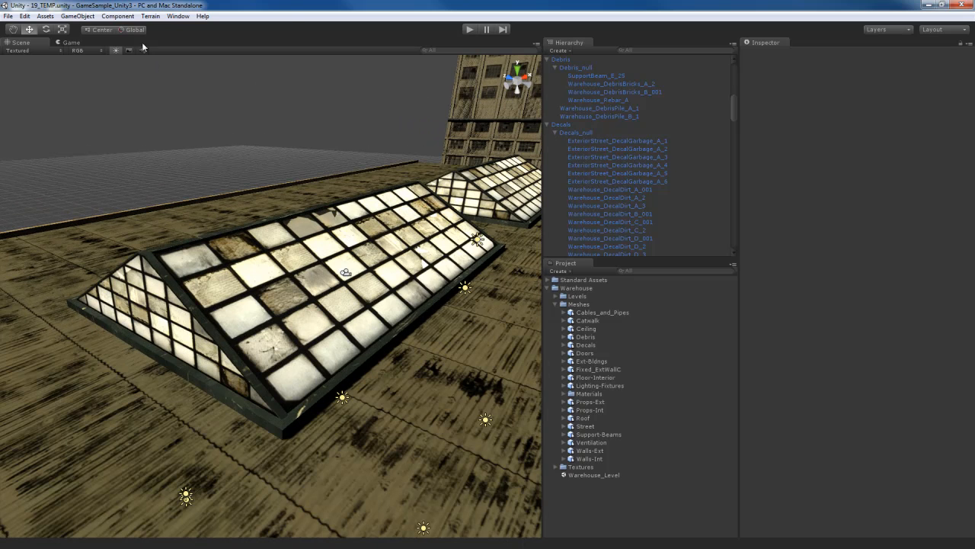
{"action": "left_click", "coordinate": [178, 16]}
{"action": "left_click", "coordinate": [202, 157]}
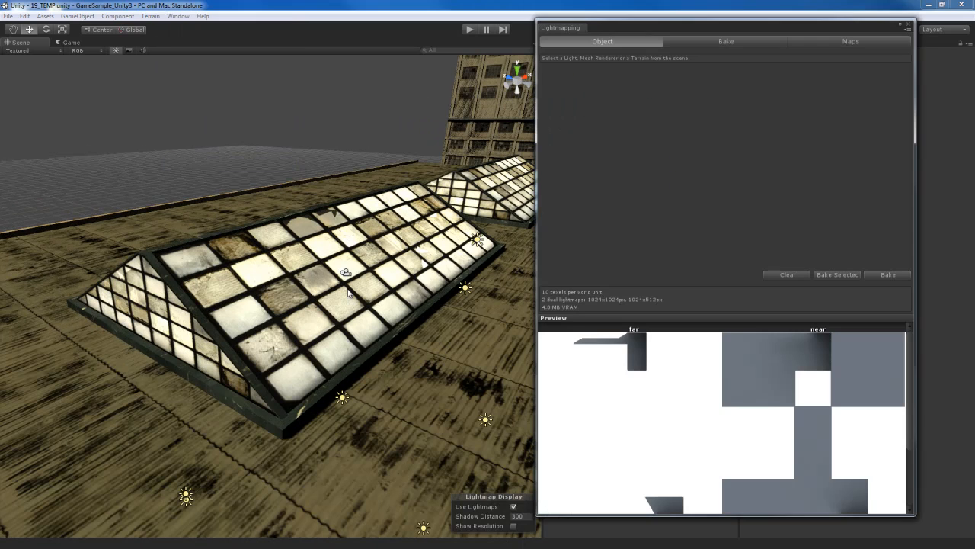
{"action": "right_click_drag", "start_coordinate": [339, 302], "coordinate": [425, 400]}
{"action": "left_click", "coordinate": [514, 526]}
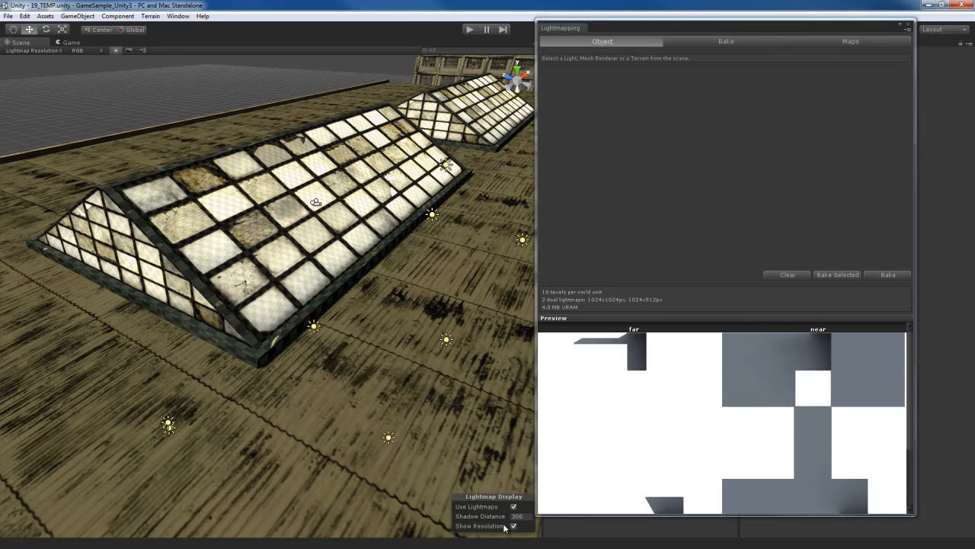
Set Scale In Lightmap to 0.1 for the roof meshes Warehouse_SkylightWindows_001 and Warehouse_SkylightWindows_2
{"action": "right_click_drag", "start_coordinate": [307, 349], "coordinate": [390, 336]}
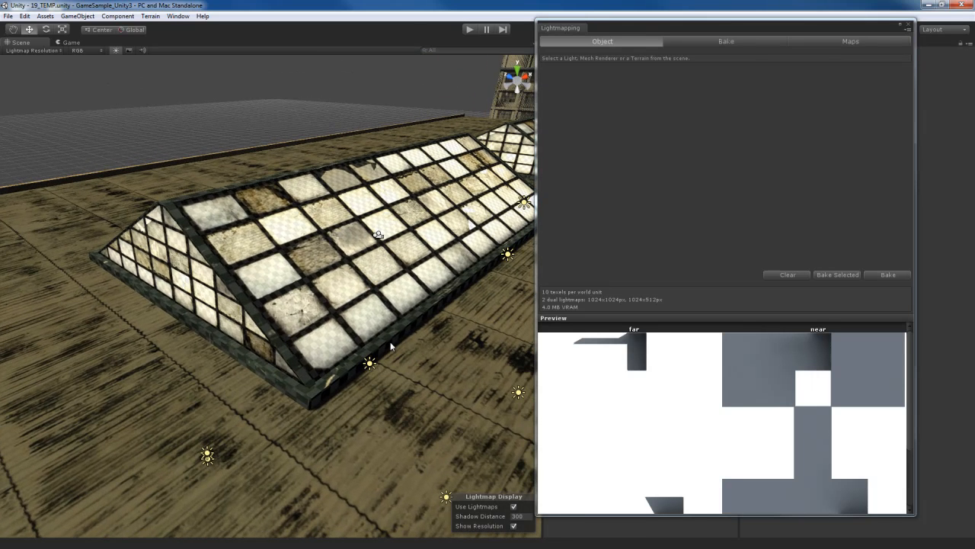
{"action": "left_click", "coordinate": [351, 288]}
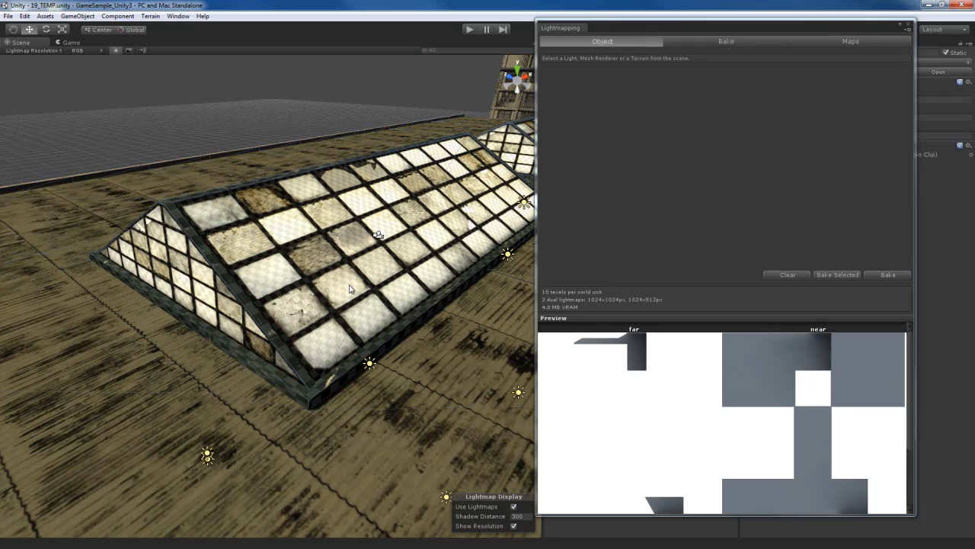
{"action": "right_click_drag", "start_coordinate": [340, 345], "coordinate": [374, 315]}
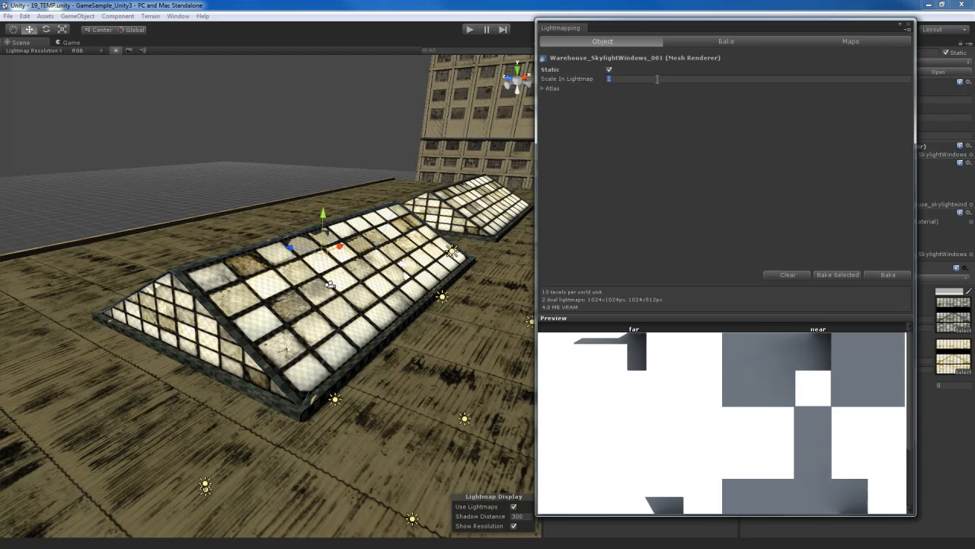
{"action": "left_click", "coordinate": [656, 78]}
{"action": "type", "text": ".5"}
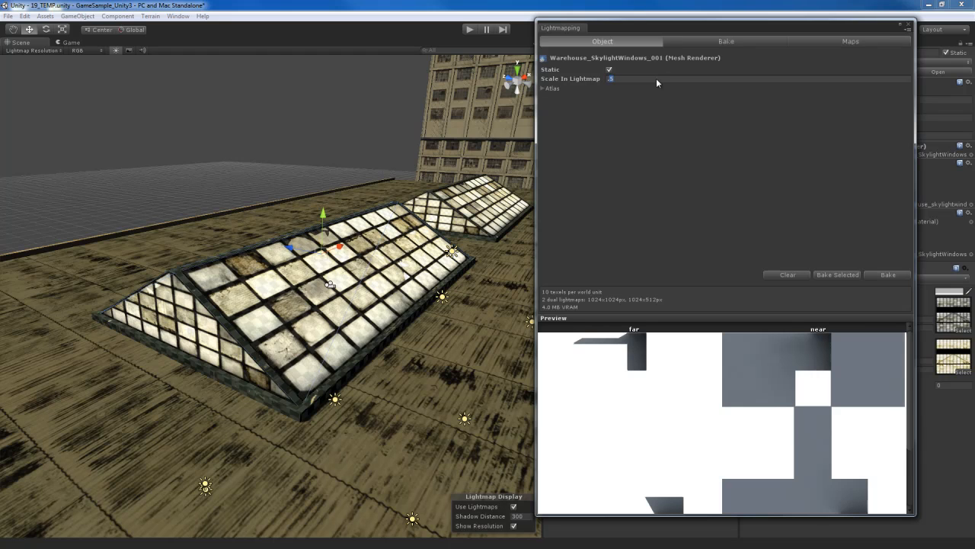
{"action": "key", "text": "BackSpace"}
{"action": "type", "text": "1"}
{"action": "key", "text": "Return"}
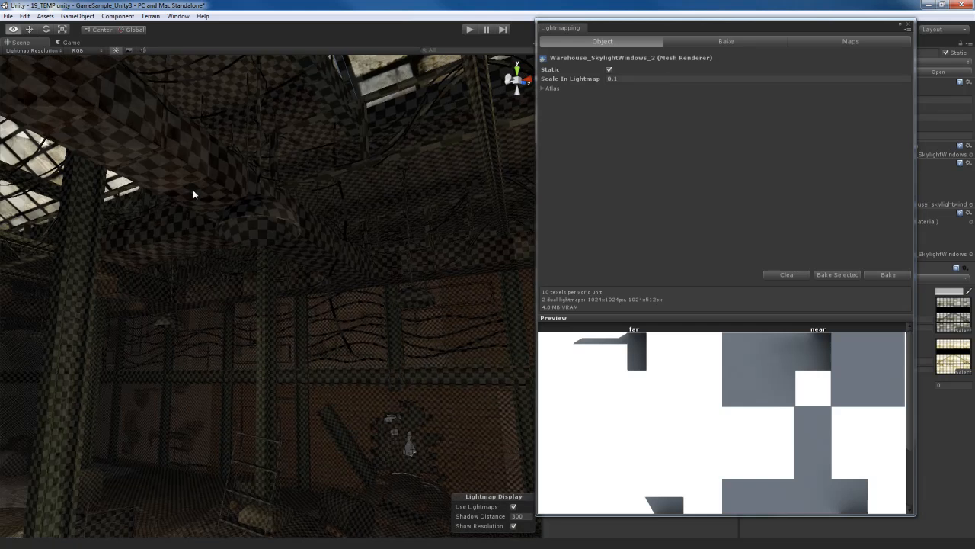
Select Warehouse_SkylightWindows_001 from inside the warehouse and move the Lightmapping window out of the way of its properties
{"action": "right_click_drag", "start_coordinate": [196, 191], "coordinate": [328, 172]}
{"action": "key", "text": "s"}
{"action": "left_click", "coordinate": [330, 168]}
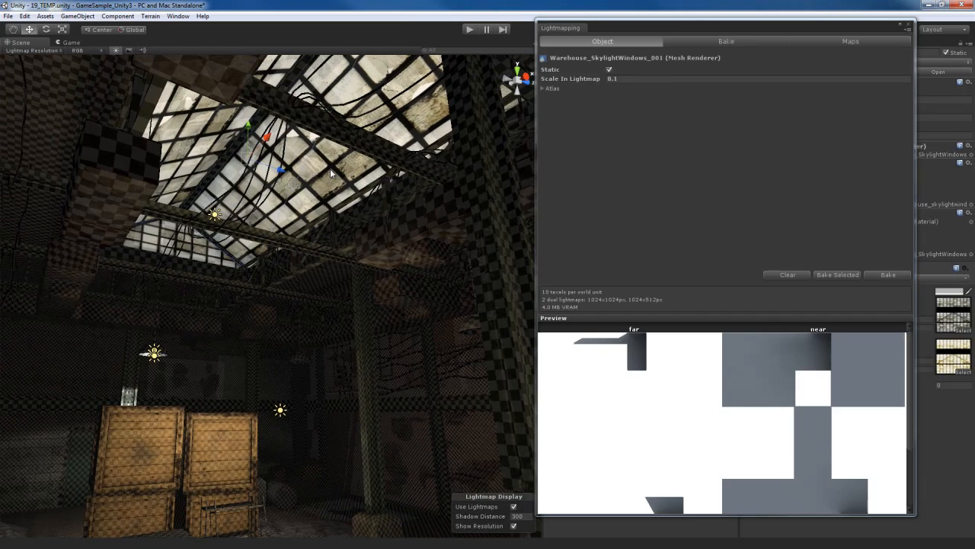
{"action": "left_click_drag", "start_coordinate": [864, 27], "coordinate": [974, 49]}
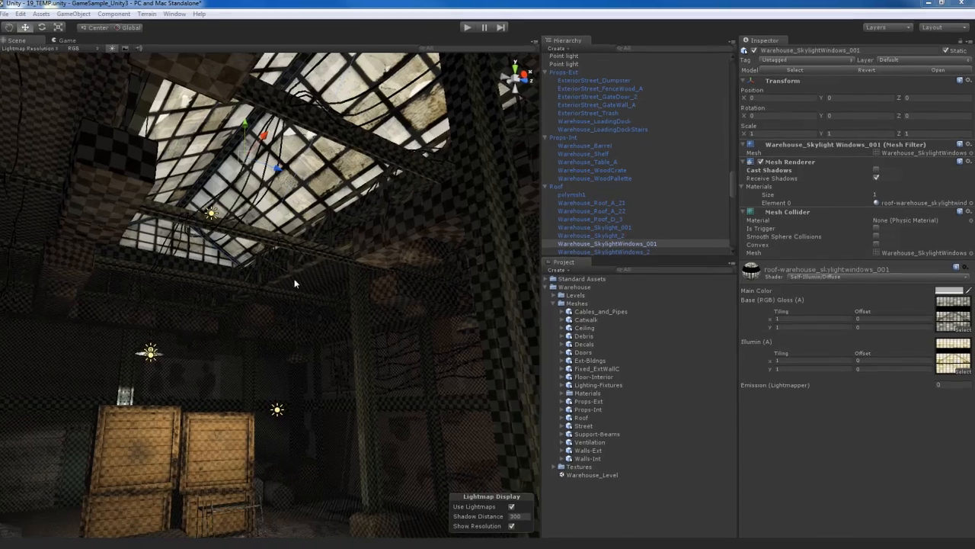
Leave the warehouse interior and clear the skylight window selection with the courtyard and roof in view
{"action": "right_click_drag", "start_coordinate": [295, 283], "coordinate": [302, 322]}
{"action": "key", "text": "s"}
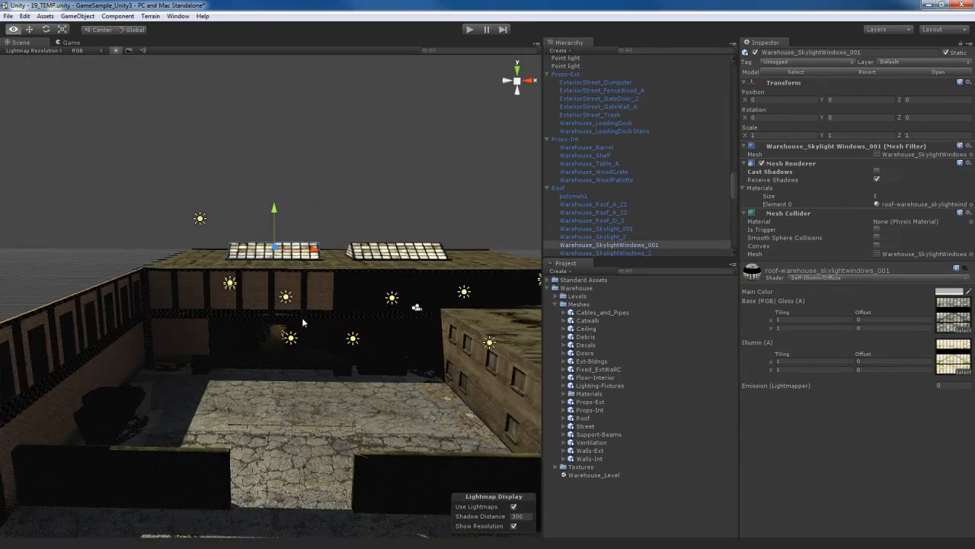
{"action": "key", "text": "w"}
{"action": "left_click", "coordinate": [347, 233]}
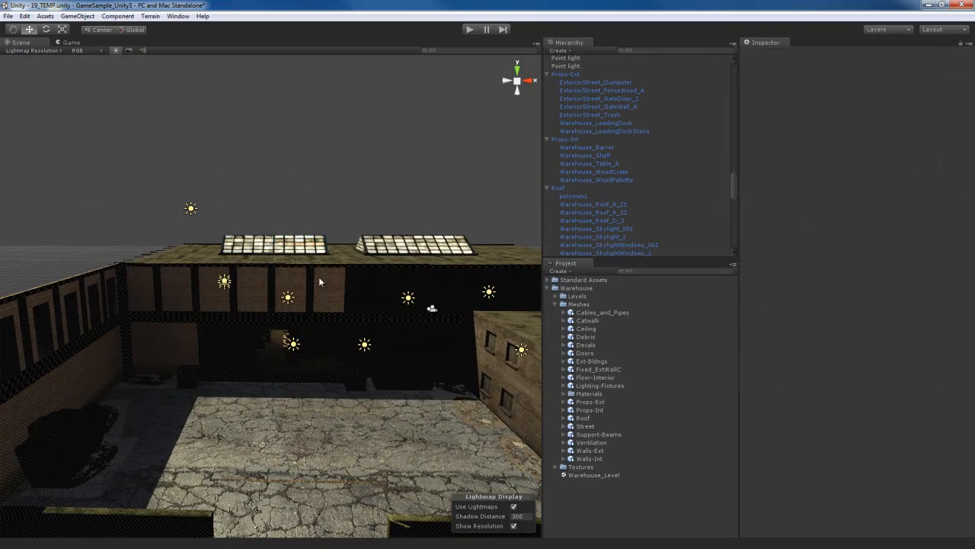
{"action": "right_click_drag", "start_coordinate": [317, 278], "coordinate": [322, 272]}
Bring the Lightmapping window back into view, show its bake settings and bake the lightmaps for the whole scene
{"action": "left_click_drag", "start_coordinate": [974, 15], "coordinate": [743, 22]}
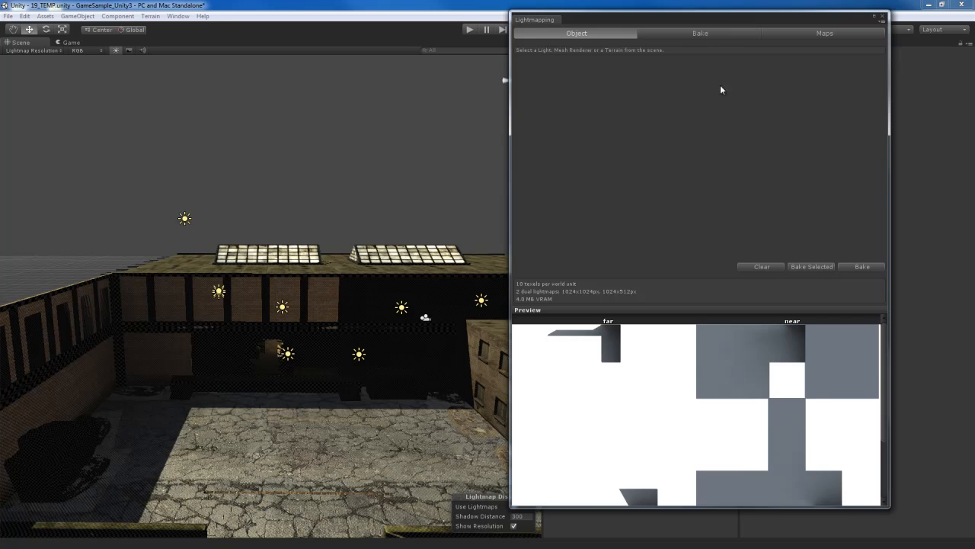
{"action": "left_click", "coordinate": [703, 35]}
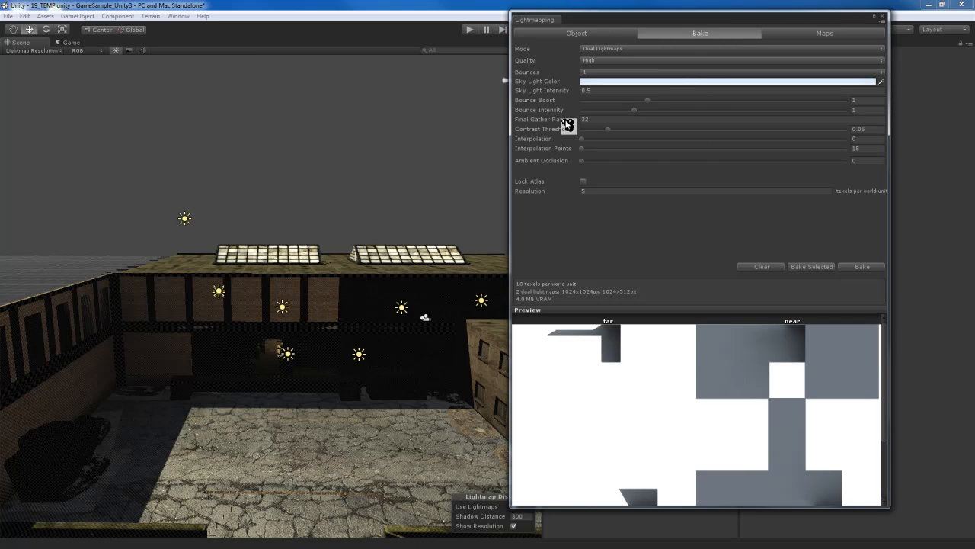
{"action": "left_click", "coordinate": [622, 118]}
{"action": "right_click_drag", "start_coordinate": [382, 182], "coordinate": [347, 190]}
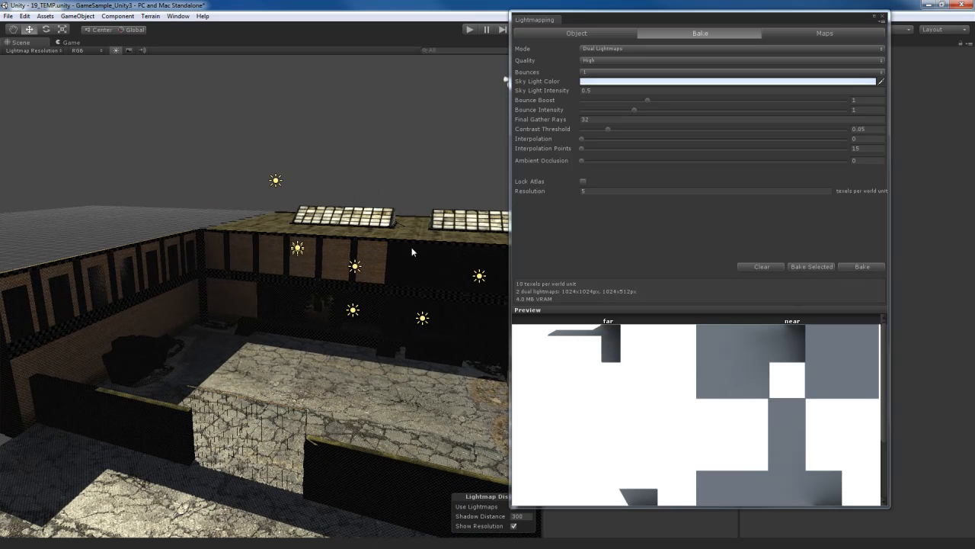
{"action": "right_click_drag", "start_coordinate": [400, 152], "coordinate": [398, 150]}
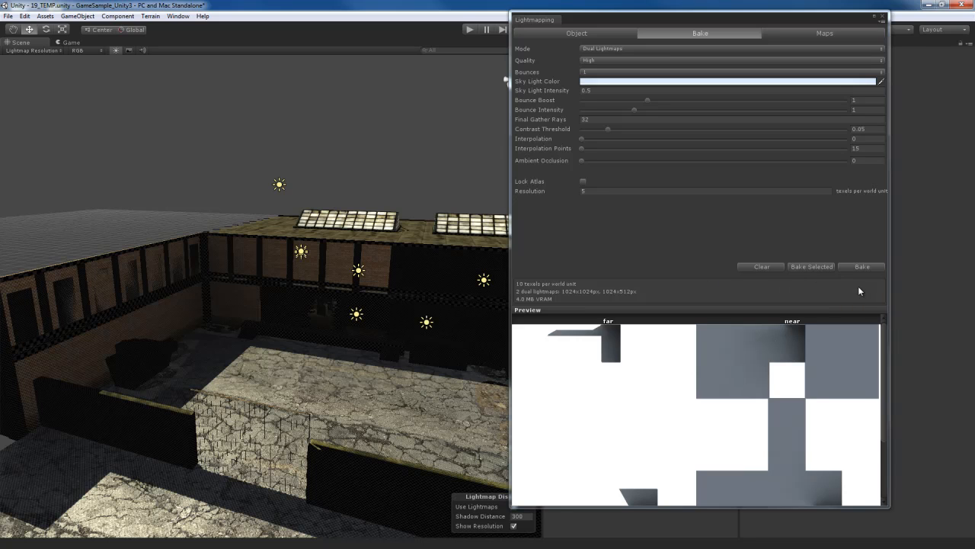
{"action": "left_click", "coordinate": [854, 266]}
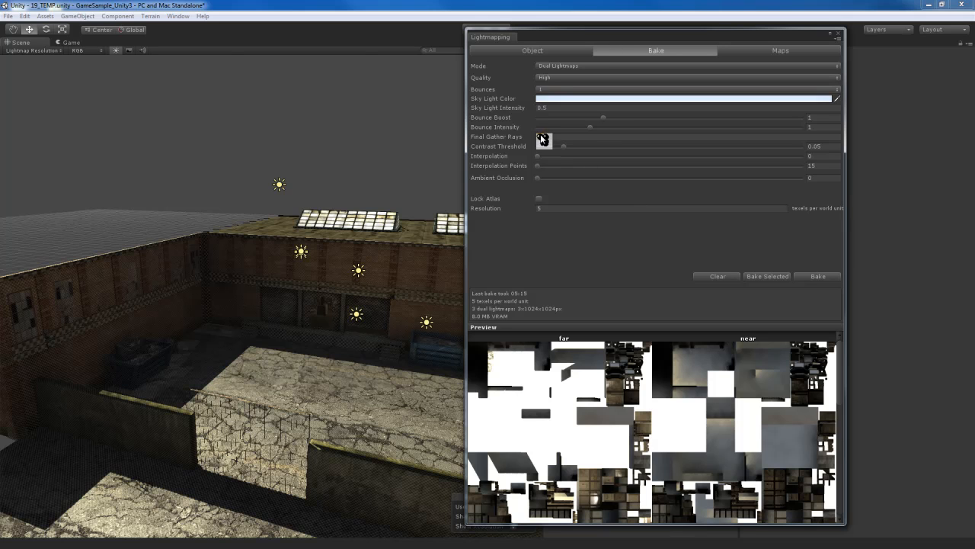
Move the Lightmapping window clear of the scene and turn off Show Resolution to view the baked courtyard walls
{"action": "left_click", "coordinate": [580, 137]}
{"action": "left_click_drag", "start_coordinate": [580, 34], "coordinate": [689, 32]}
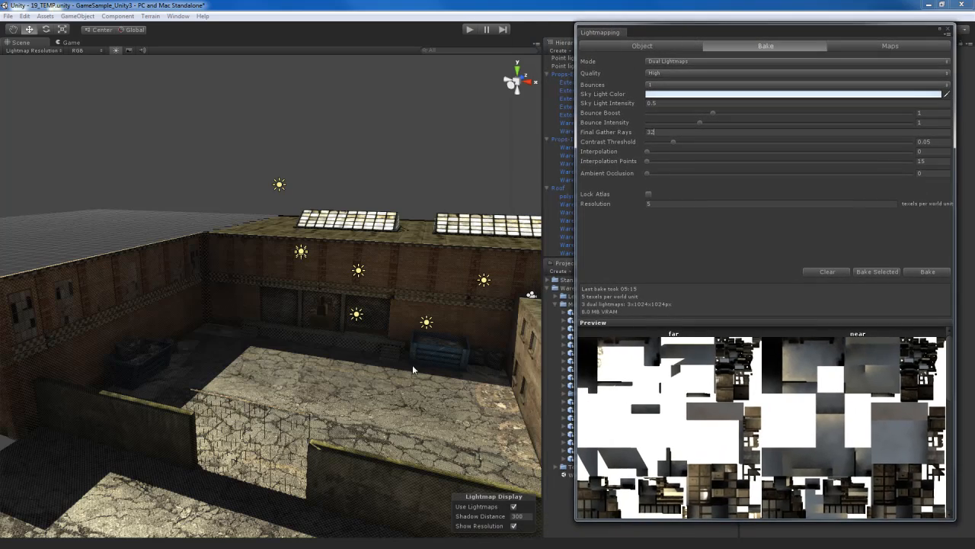
{"action": "scroll", "coordinate": [363, 339], "scroll_direction": "up", "scroll_amount": 10}
{"action": "right_click_drag", "start_coordinate": [362, 349], "coordinate": [355, 296]}
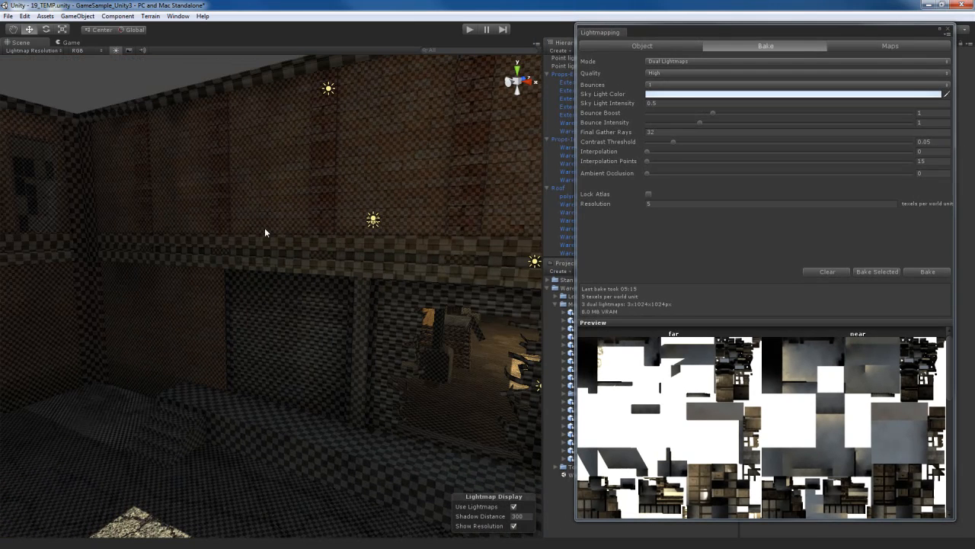
{"action": "left_click", "coordinate": [515, 527]}
{"action": "right_click_drag", "start_coordinate": [300, 372], "coordinate": [261, 397]}
{"action": "key", "text": "w"}
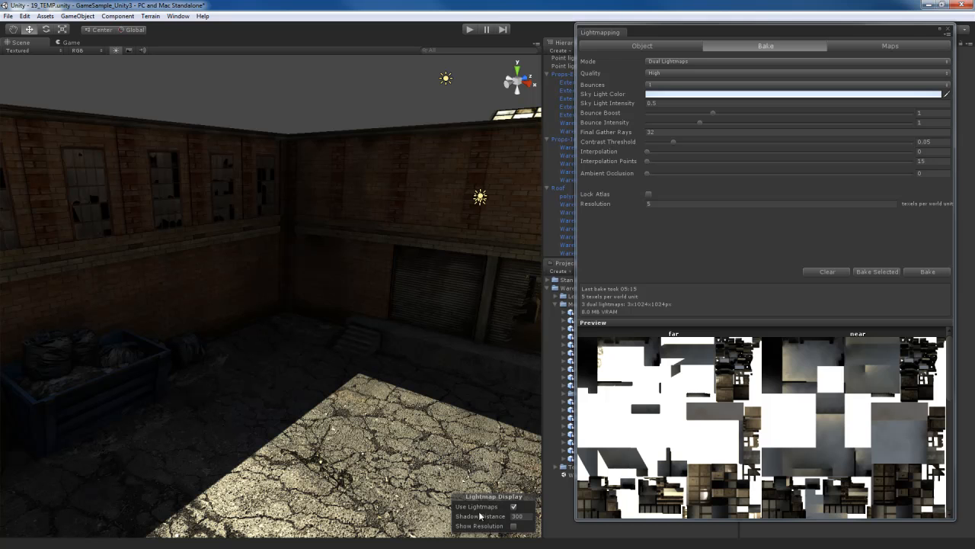
Compare the courtyard with Use Lightmaps turned off and on, leaving it on
{"action": "left_click", "coordinate": [514, 506]}
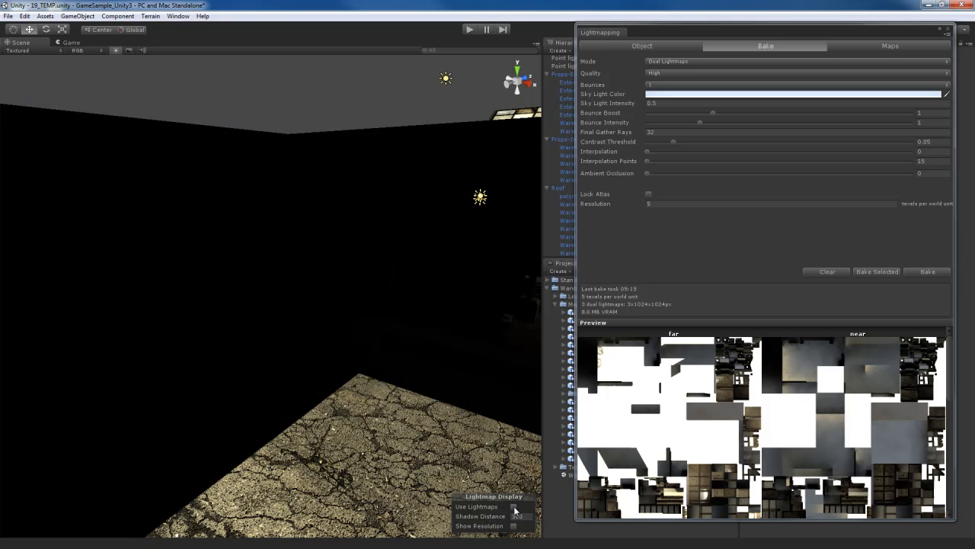
{"action": "left_click", "coordinate": [515, 506]}
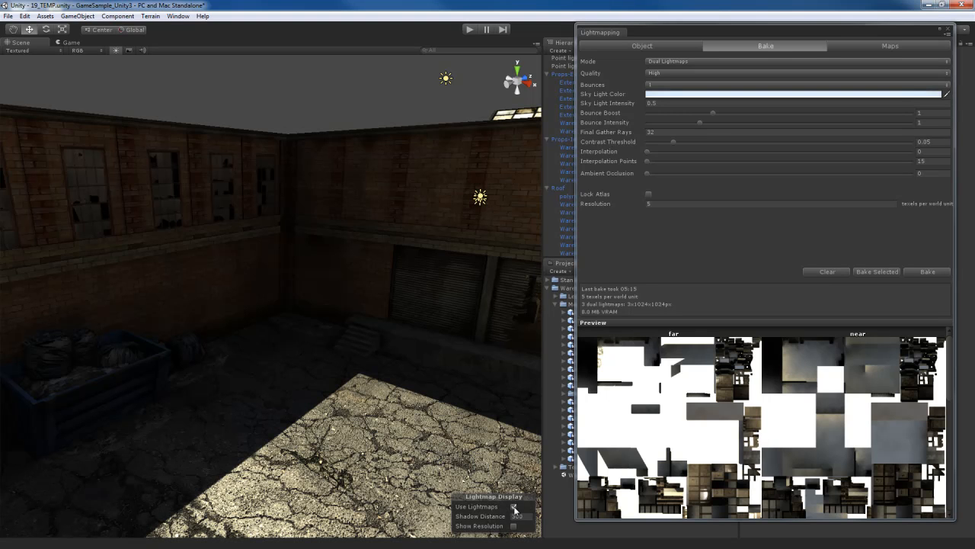
{"action": "left_click", "coordinate": [514, 506]}
{"action": "left_click", "coordinate": [514, 507]}
Go inside the warehouse and compare the interior with Use Lightmaps off and on, leaving it on
{"action": "right_click_drag", "start_coordinate": [213, 401], "coordinate": [289, 355]}
{"action": "key", "text": "w"}
{"action": "key", "text": "w"}
{"action": "left_click", "coordinate": [515, 507]}
{"action": "left_click", "coordinate": [514, 506]}
{"action": "left_click", "coordinate": [514, 507]}
{"action": "left_click", "coordinate": [514, 507]}
Face the stacked crates and skylights and compare them with Use Lightmaps off and on, leaving it on
{"action": "right_click_drag", "start_coordinate": [334, 388], "coordinate": [373, 438]}
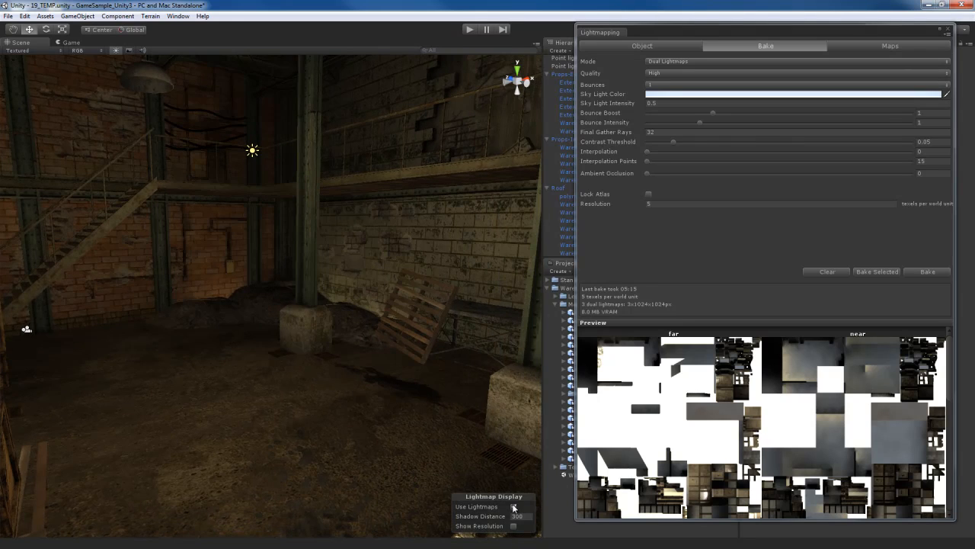
{"action": "right_click_drag", "start_coordinate": [276, 383], "coordinate": [304, 346]}
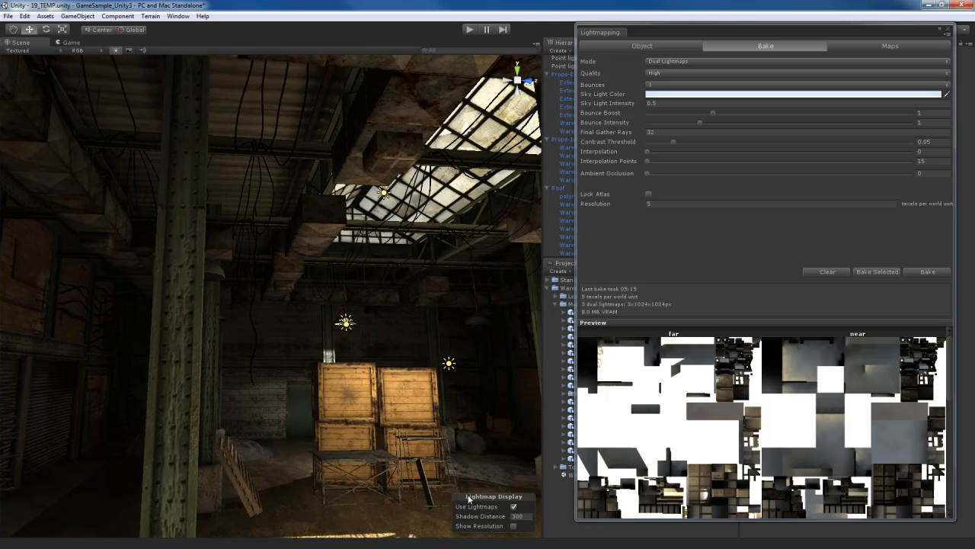
{"action": "left_click", "coordinate": [513, 506]}
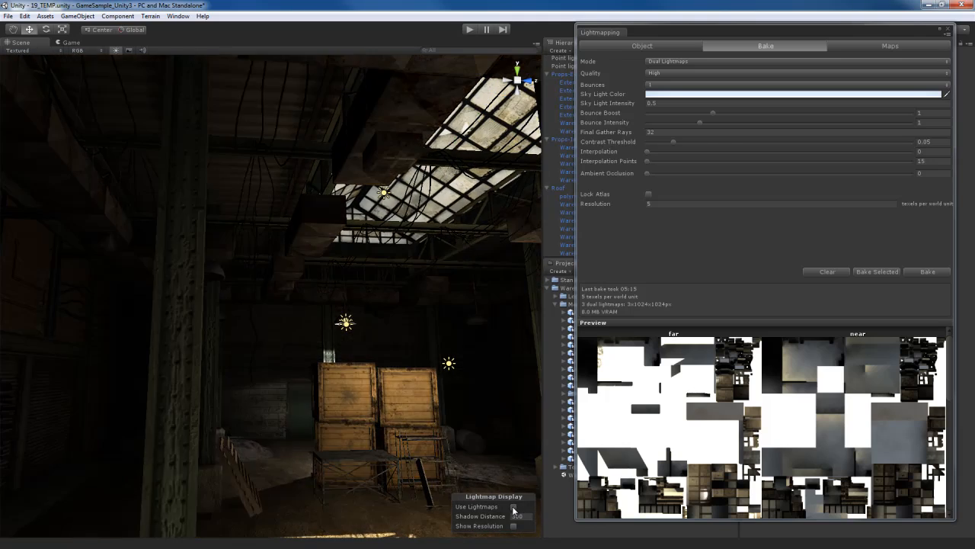
{"action": "left_click", "coordinate": [514, 507]}
Return outside to the courtyard and select the Sun Light above the warehouse roof
{"action": "right_click_drag", "start_coordinate": [343, 427], "coordinate": [160, 365]}
{"action": "right_click_drag", "start_coordinate": [279, 381], "coordinate": [407, 427]}
{"action": "right_click_drag", "start_coordinate": [330, 412], "coordinate": [341, 392]}
{"action": "right_click_drag", "start_coordinate": [341, 397], "coordinate": [314, 379]}
{"action": "left_click", "coordinate": [327, 308]}
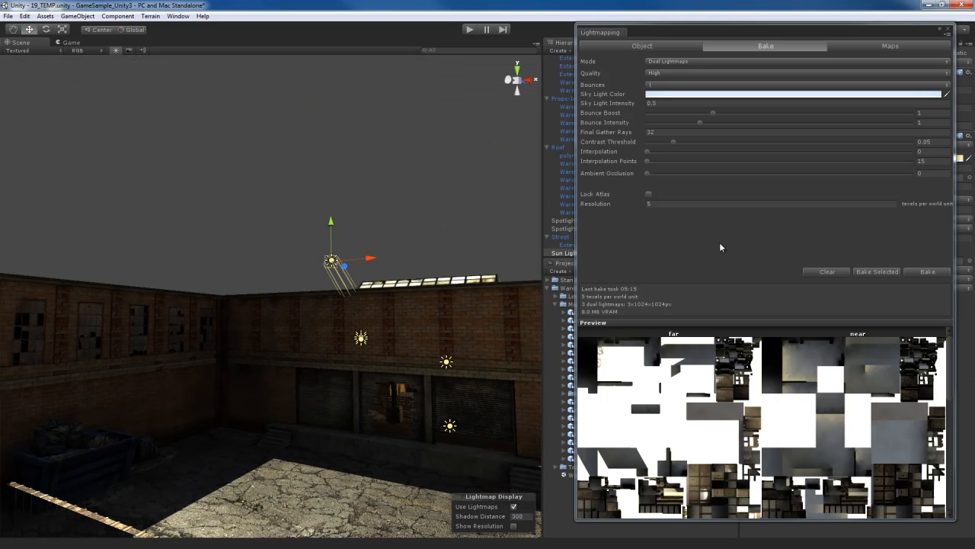
Frame the Sun Light above the skylight and move the Lightmapping window aside to view the light's properties
{"action": "right_click_drag", "start_coordinate": [436, 272], "coordinate": [442, 304]}
{"action": "key", "text": "s"}
{"action": "key", "text": "w"}
{"action": "key", "text": "s"}
{"action": "key", "text": "a"}
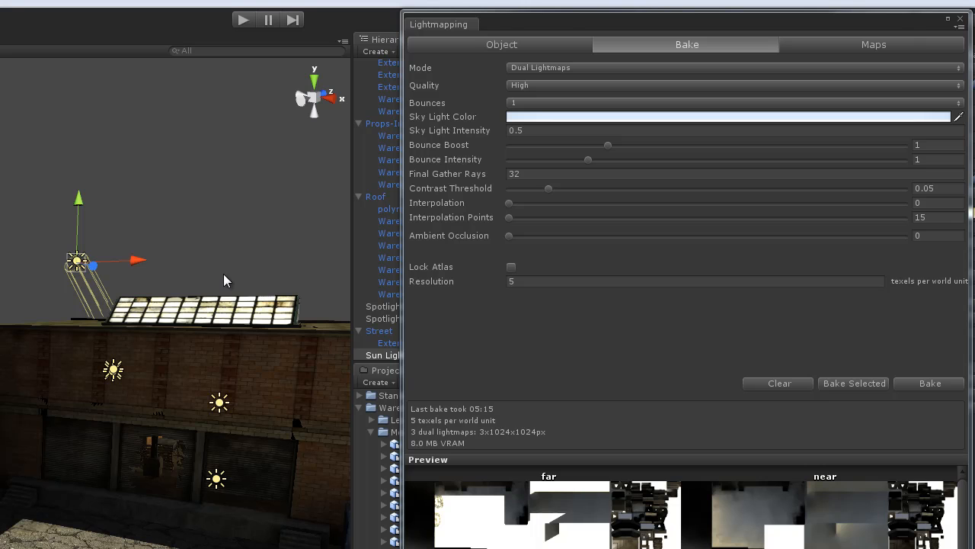
{"action": "right_click_drag", "start_coordinate": [223, 273], "coordinate": [222, 269]}
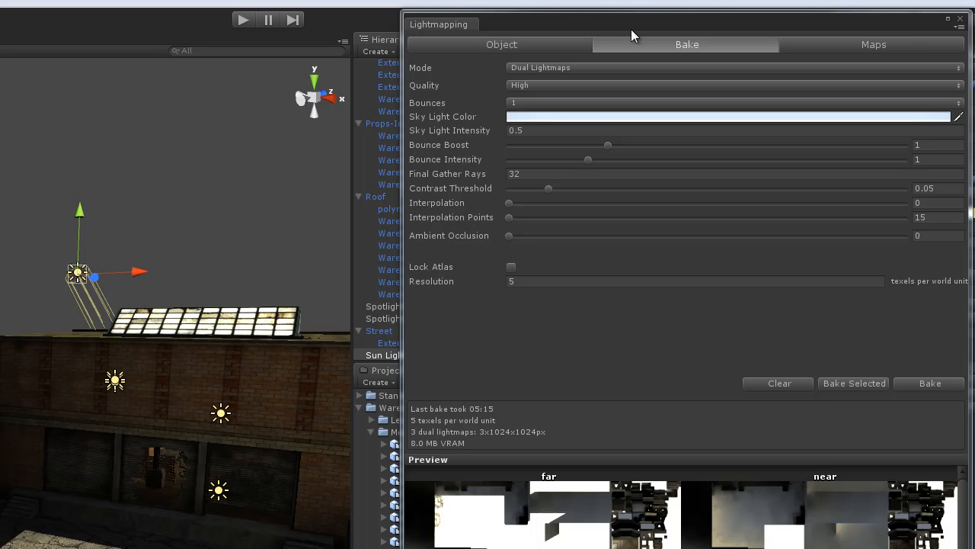
{"action": "left_click_drag", "start_coordinate": [631, 29], "coordinate": [974, 29]}
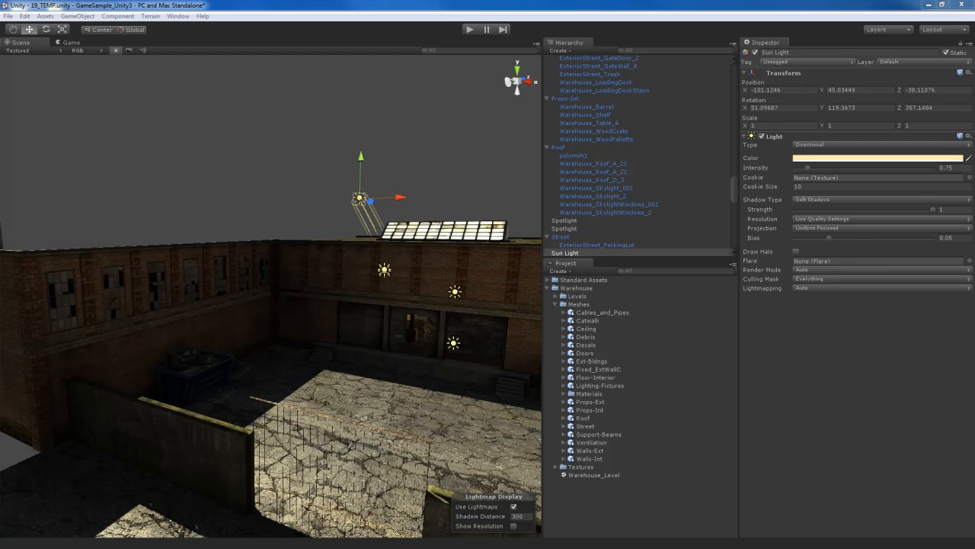
Bring the Lightmapping window back, show the Sun Light's object settings and set its Bounce Intensity to 1.5
{"action": "left_click_drag", "start_coordinate": [974, 29], "coordinate": [796, 20]}
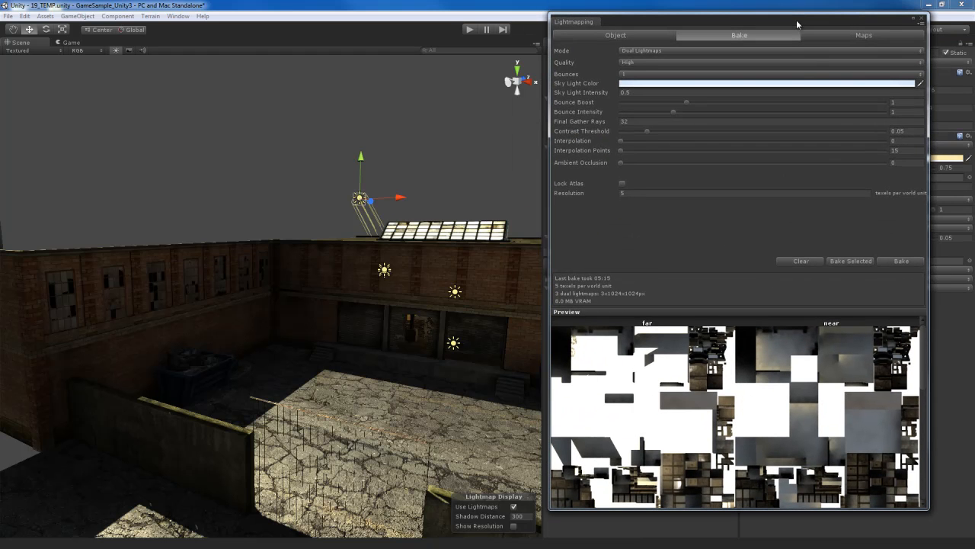
{"action": "left_click", "coordinate": [616, 35]}
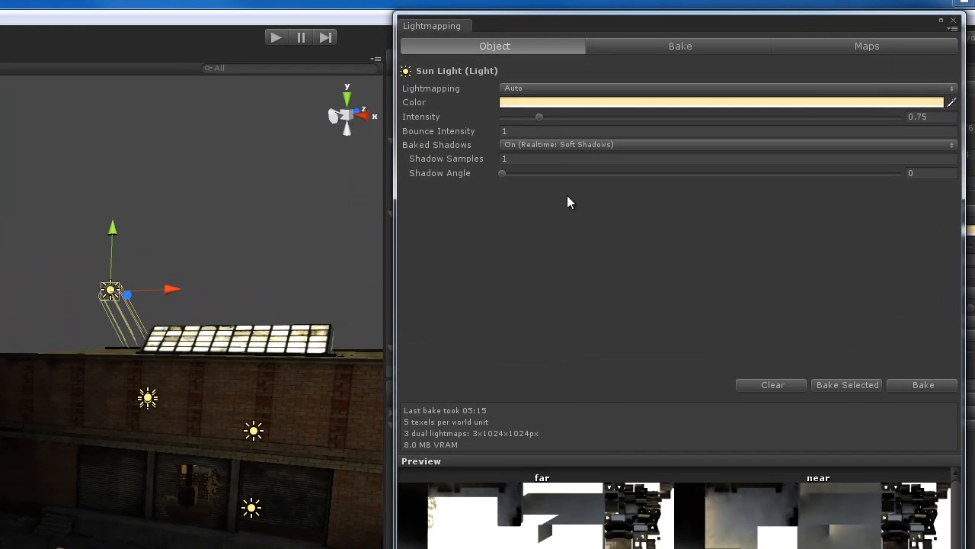
{"action": "right_click_drag", "start_coordinate": [270, 348], "coordinate": [272, 359]}
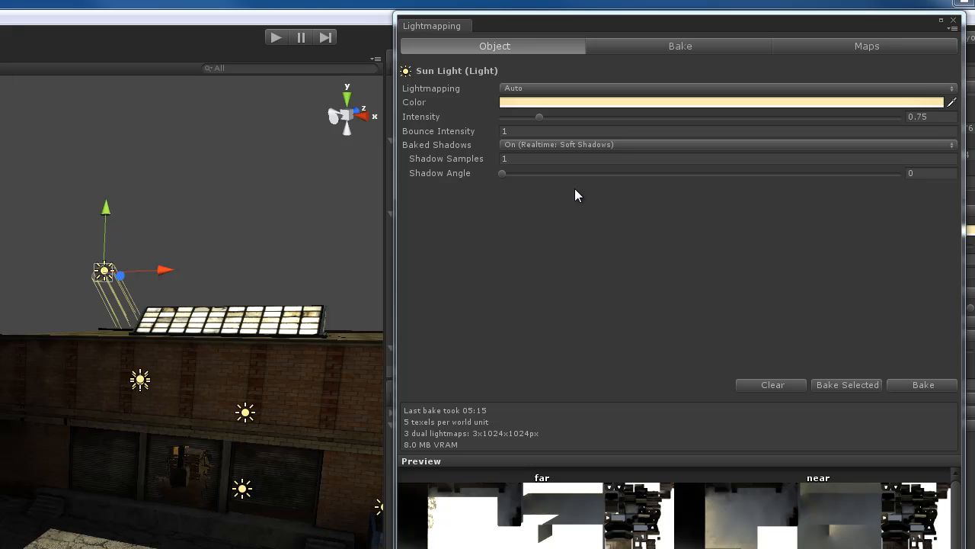
{"action": "left_click", "coordinate": [590, 131]}
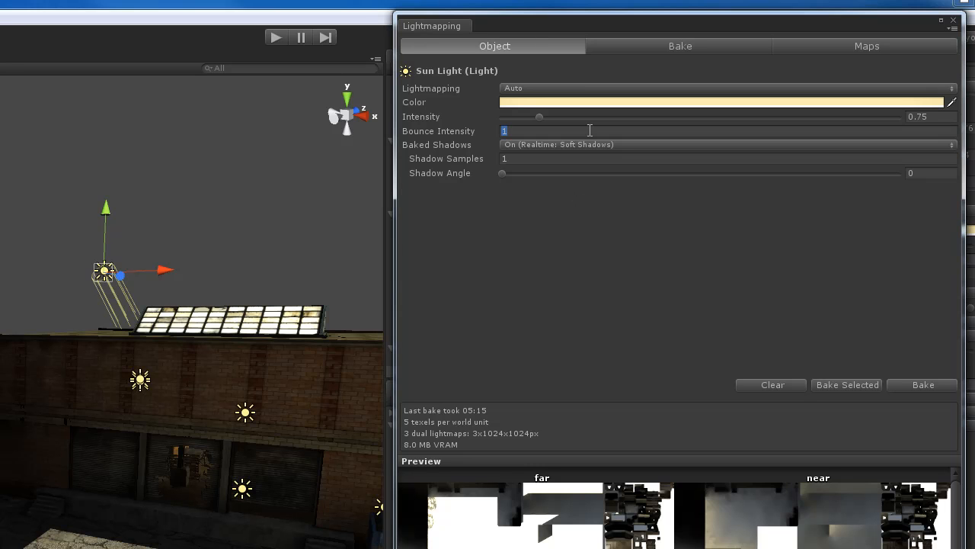
{"action": "type", "text": "1.5"}
Go inside the warehouse and select the point light beside the stacked crates to view its lightmapping settings
{"action": "key", "text": "w"}
{"action": "right_click_drag", "start_coordinate": [85, 422], "coordinate": [200, 431]}
{"action": "key", "text": "w"}
{"action": "right_click_drag", "start_coordinate": [310, 367], "coordinate": [146, 349]}
{"action": "key", "text": "s"}
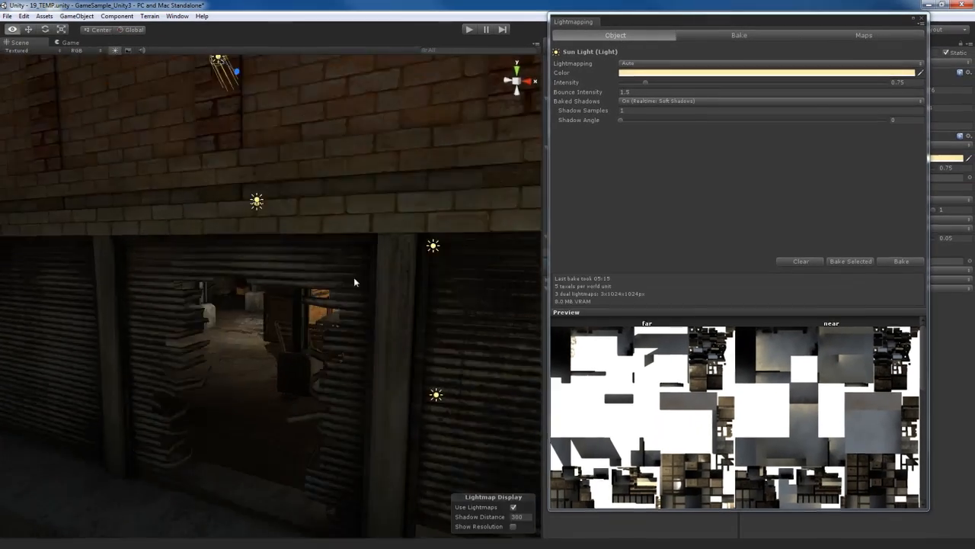
{"action": "right_click_drag", "start_coordinate": [288, 282], "coordinate": [308, 257]}
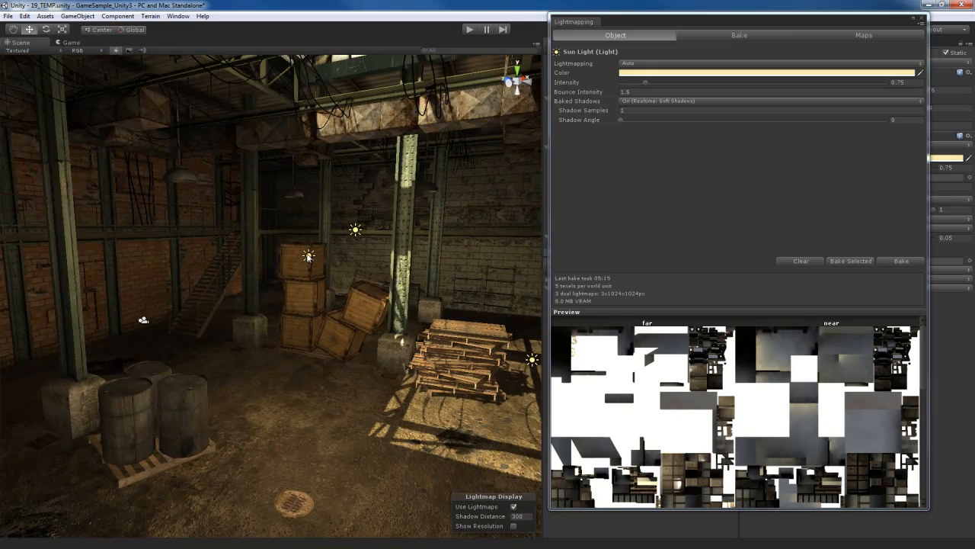
{"action": "left_click", "coordinate": [308, 256]}
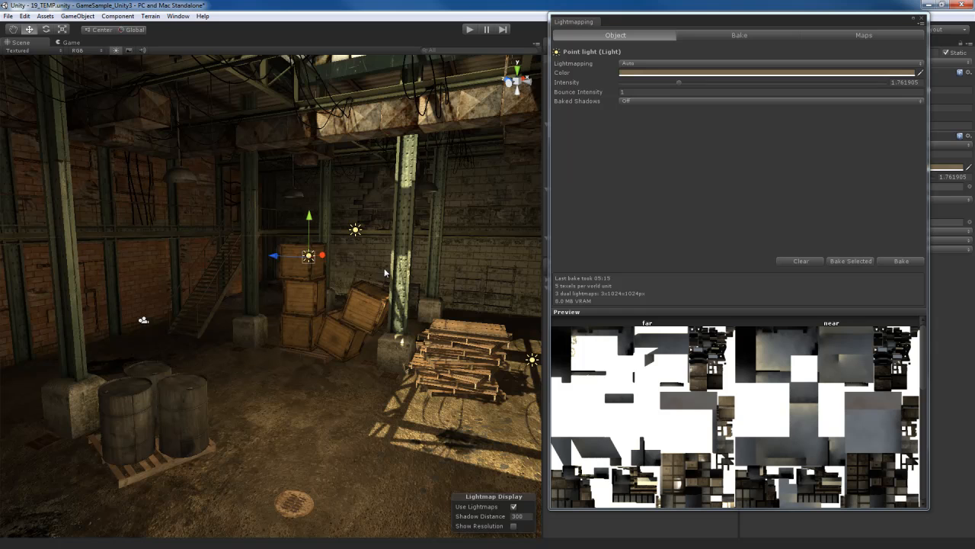
Return to the Lightmapping bake settings and set Ambient Occlusion to 1
{"action": "right_click_drag", "start_coordinate": [422, 291], "coordinate": [285, 238]}
{"action": "left_click", "coordinate": [688, 35]}
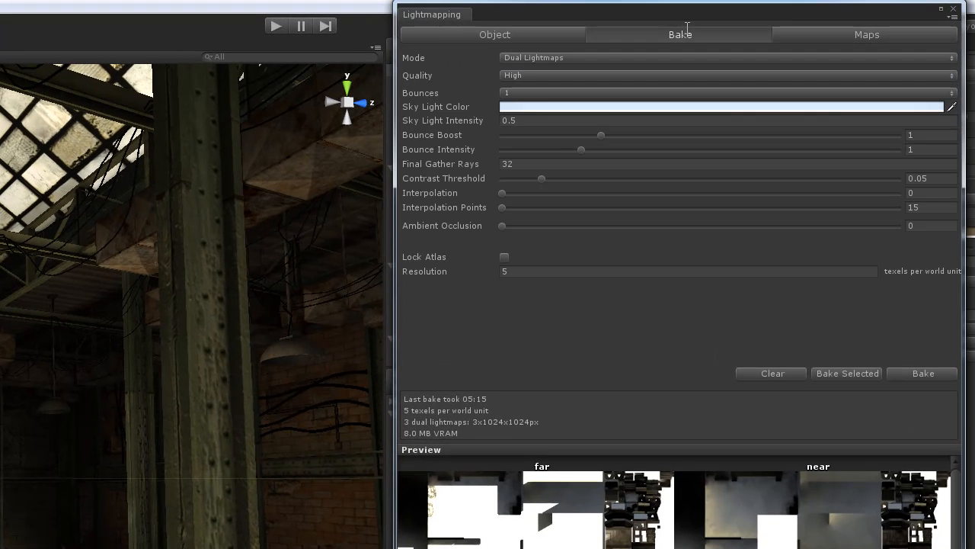
{"action": "left_click_drag", "start_coordinate": [504, 228], "coordinate": [925, 229]}
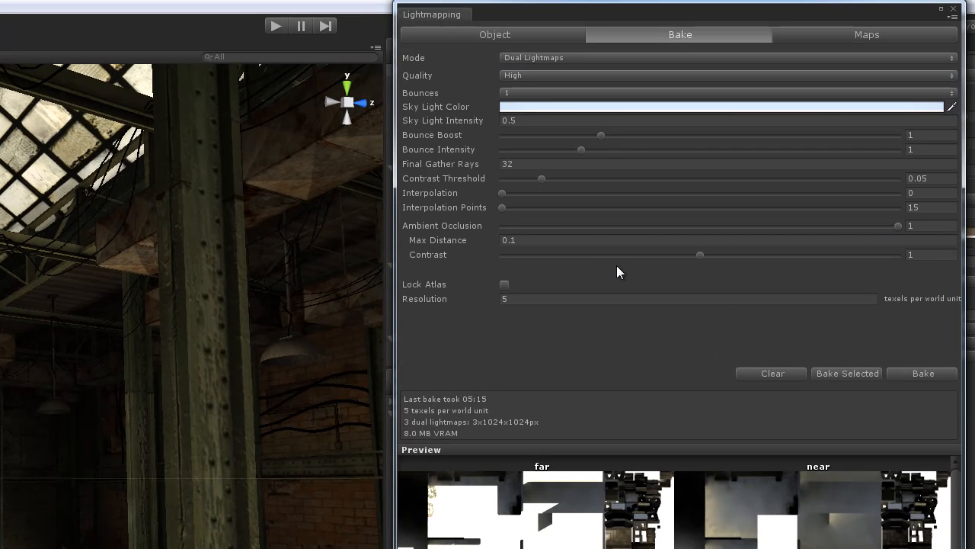
{"action": "right_click_drag", "start_coordinate": [246, 413], "coordinate": [31, 460]}
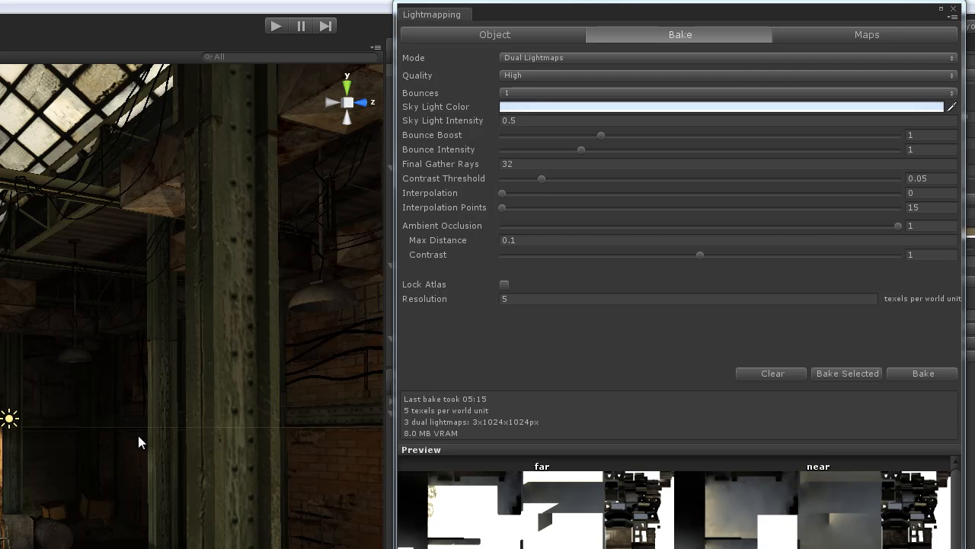
{"action": "right_click_drag", "start_coordinate": [138, 435], "coordinate": [129, 442]}
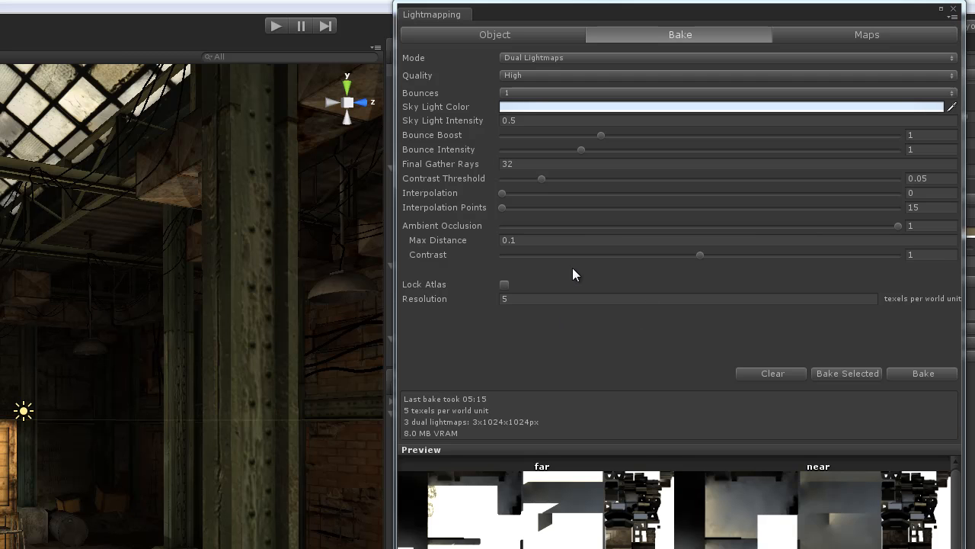
{"action": "left_click_drag", "start_coordinate": [672, 226], "coordinate": [917, 226]}
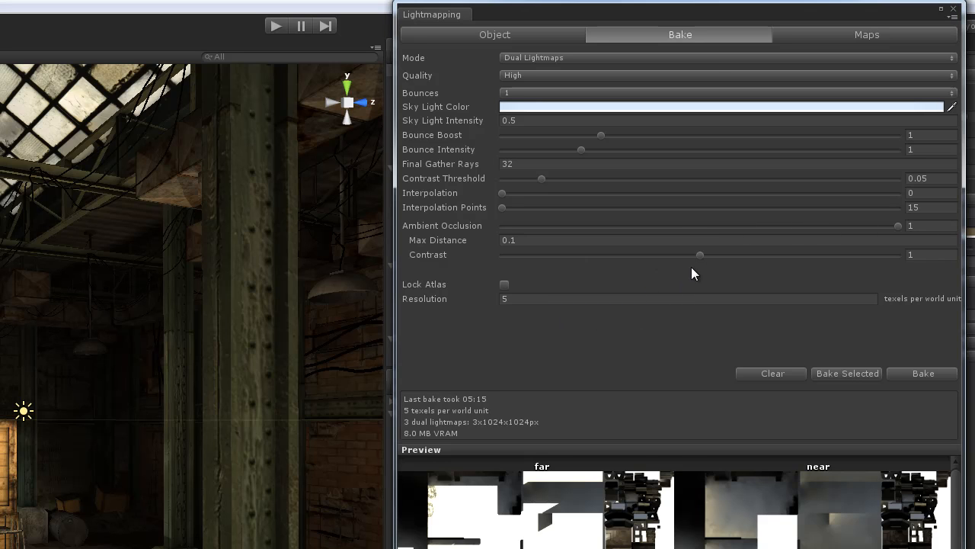
Open the ambient occlusion Max Distance for editing and examine the shading along the brick wall corners and ledges
{"action": "left_click", "coordinate": [565, 240]}
{"action": "right_click_drag", "start_coordinate": [163, 422], "coordinate": [8, 435]}
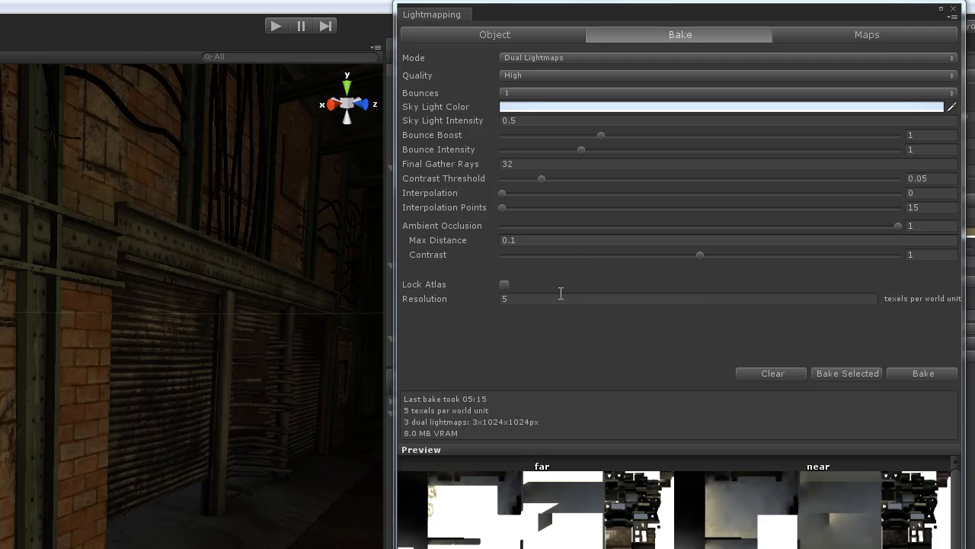
{"action": "right_click_drag", "start_coordinate": [122, 465], "coordinate": [189, 473]}
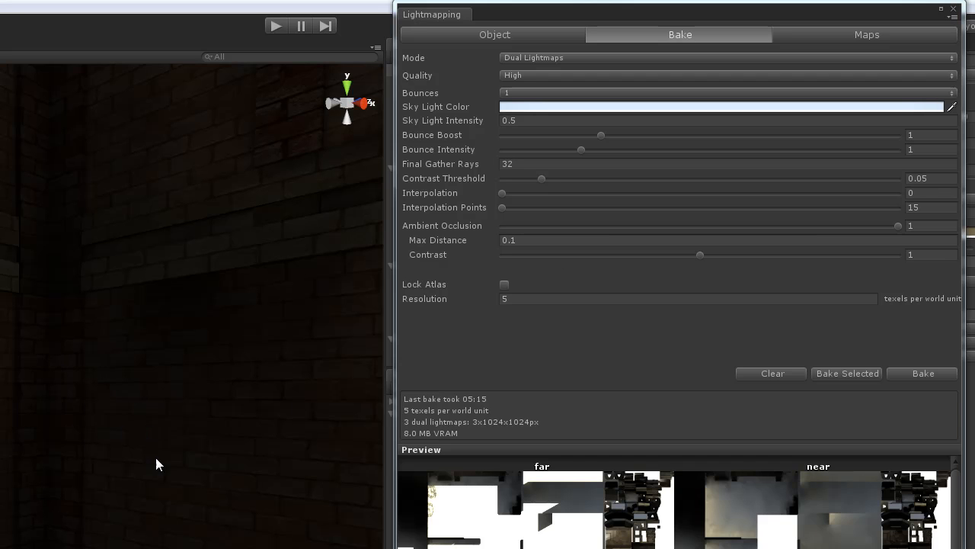
{"action": "key", "text": "s"}
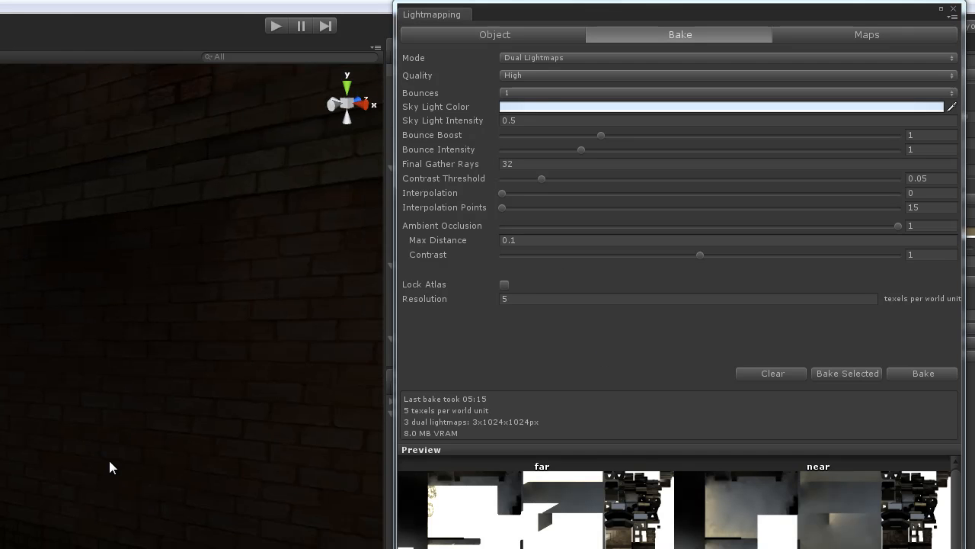
{"action": "right_click_drag", "start_coordinate": [109, 460], "coordinate": [54, 430]}
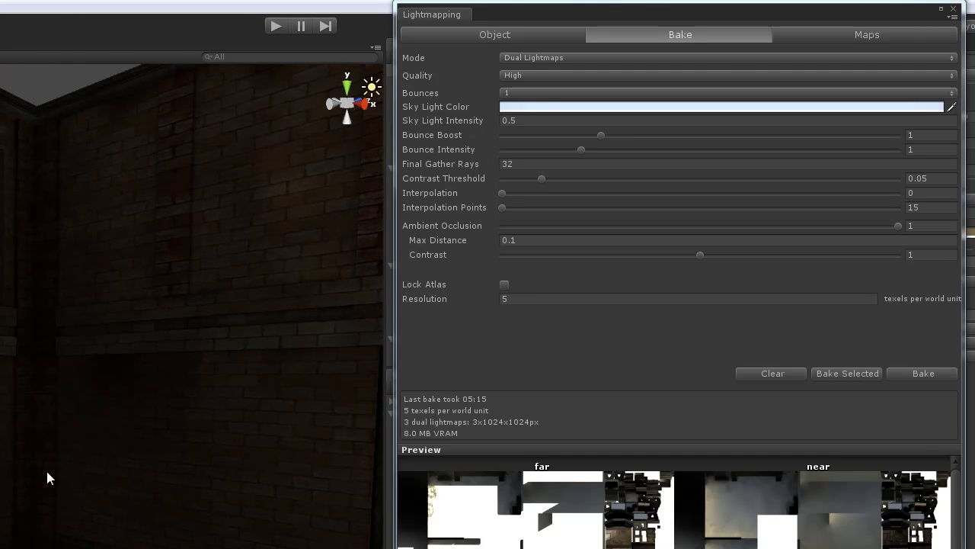
Select the corner pillar together with the brick wall sections on both sides of it
{"action": "left_click", "coordinate": [559, 241]}
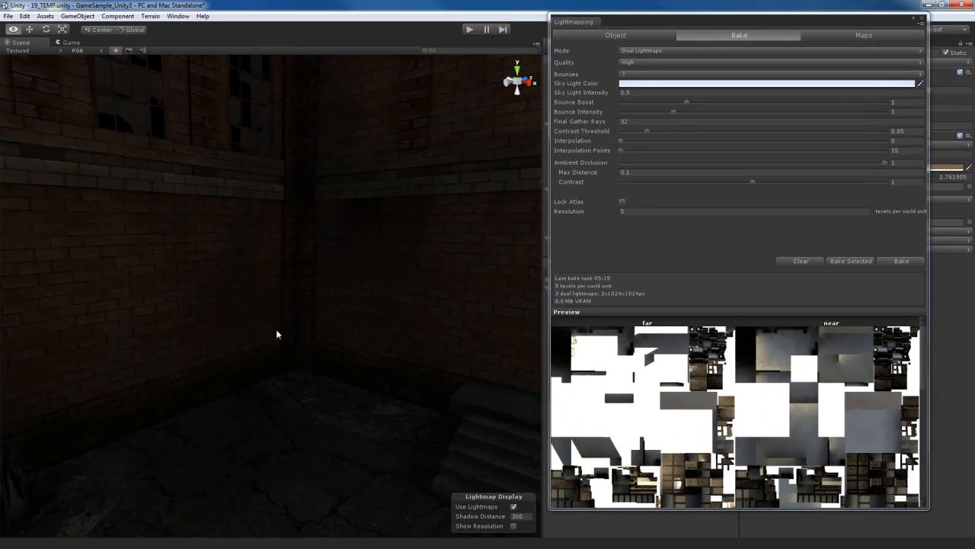
{"action": "scroll", "coordinate": [276, 330], "scroll_direction": "down", "scroll_amount": 3}
{"action": "scroll", "coordinate": [298, 268], "scroll_direction": "up", "scroll_amount": 2}
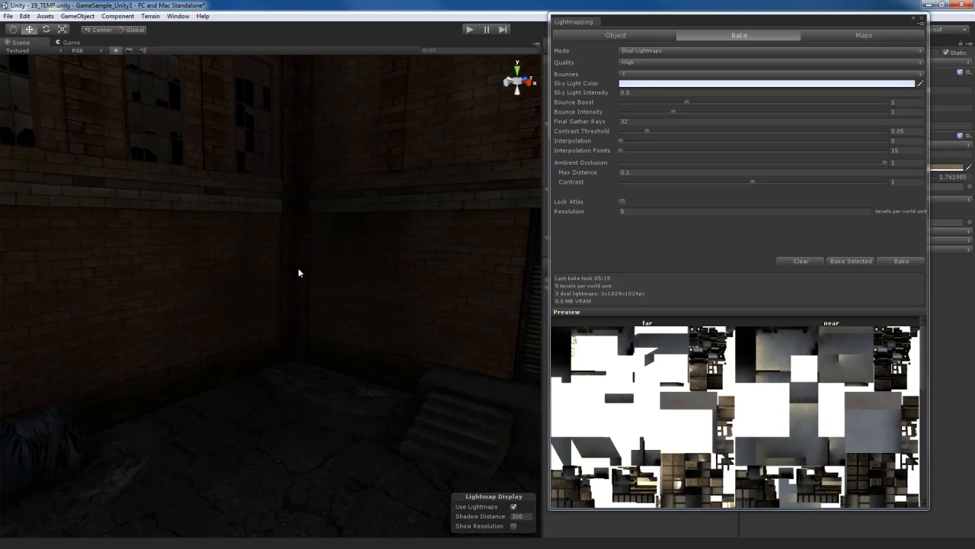
{"action": "left_click", "coordinate": [299, 268]}
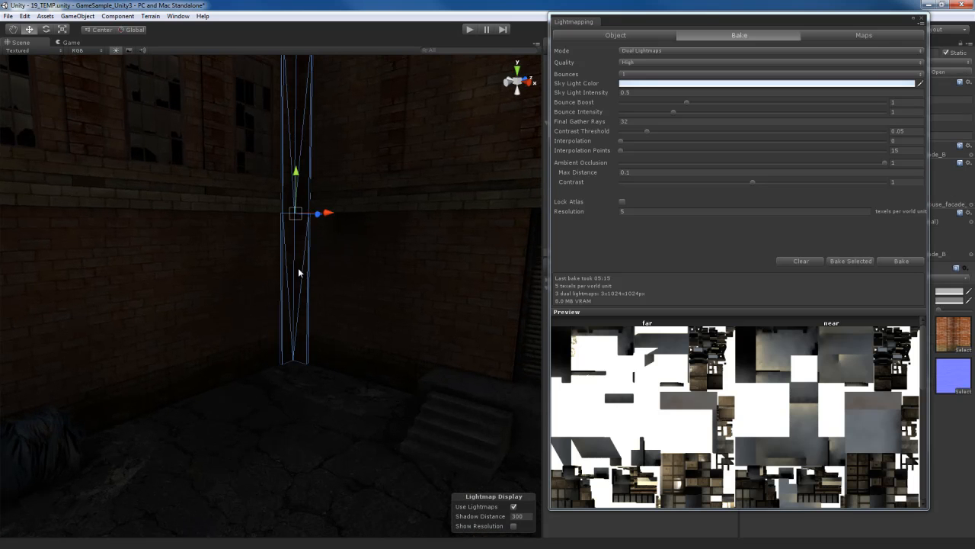
{"action": "left_click", "coordinate": [243, 277], "text": "shift"}
{"action": "left_click", "coordinate": [342, 225], "text": "shift"}
Extend the selection with the exterior brick wall, its pillars and ledges, and the adjoining concrete building with its roof
{"action": "right_click_drag", "start_coordinate": [313, 274], "coordinate": [366, 345]}
{"action": "key", "text": "s"}
{"action": "key", "text": "s"}
{"action": "key", "text": "w"}
{"action": "key", "text": "s"}
{"action": "key", "text": "w"}
{"action": "key", "text": "s"}
{"action": "key", "text": "w"}
{"action": "right_click_drag", "start_coordinate": [390, 337], "coordinate": [412, 333]}
{"action": "left_click", "coordinate": [219, 399]}
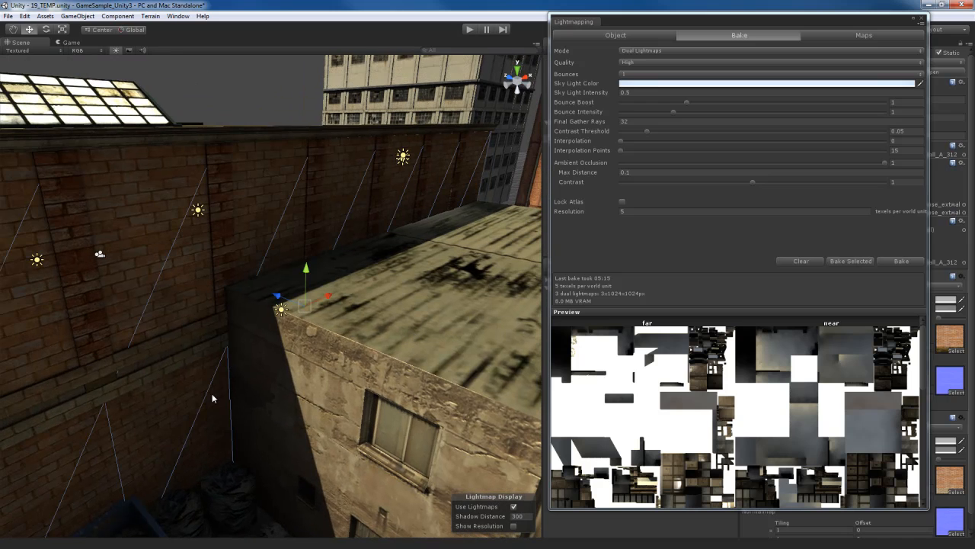
{"action": "left_click", "coordinate": [384, 299]}
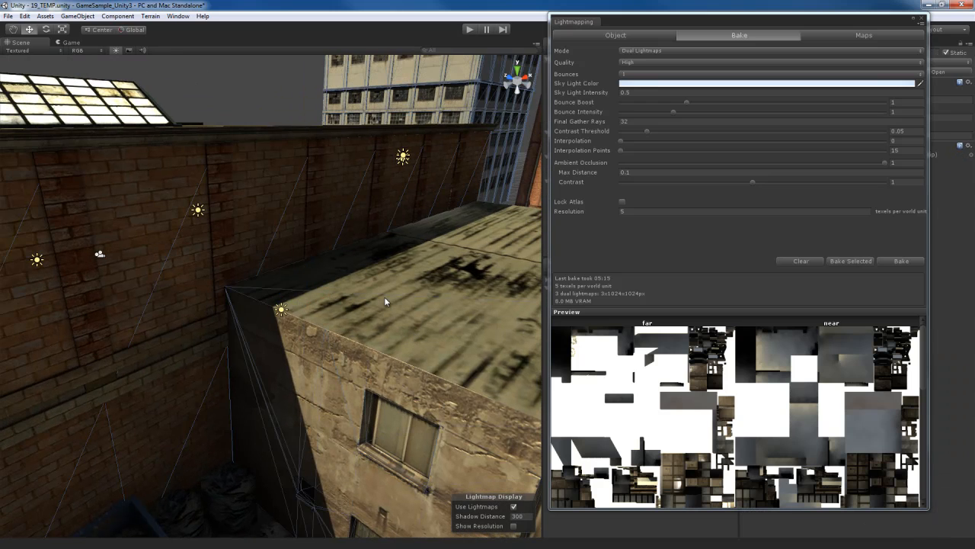
{"action": "left_click", "coordinate": [330, 406]}
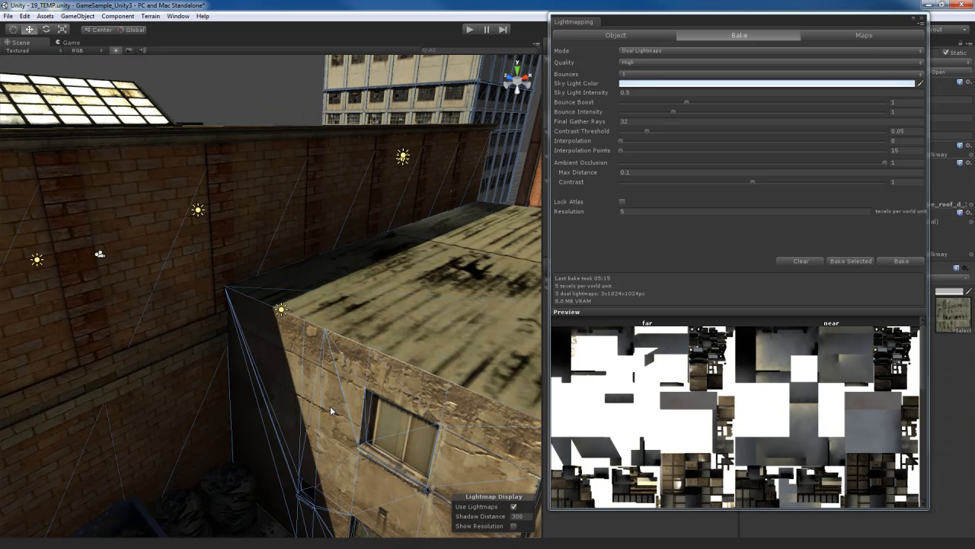
{"action": "left_click", "coordinate": [205, 333]}
{"action": "left_click", "coordinate": [223, 267]}
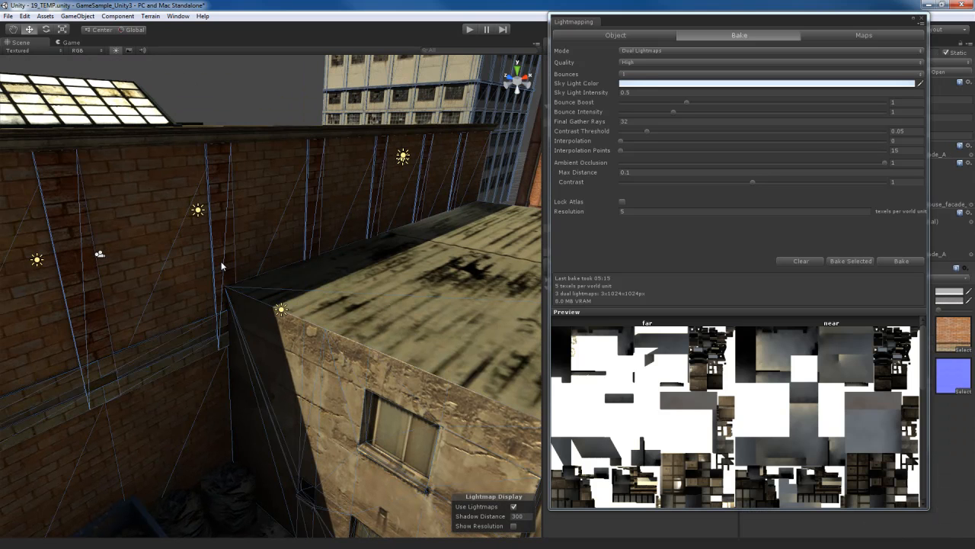
Remove the tall background building from the selection and bake lightmaps for the selected objects only
{"action": "right_click_drag", "start_coordinate": [255, 375], "coordinate": [248, 353]}
{"action": "middle_click_drag", "start_coordinate": [290, 384], "coordinate": [280, 348]}
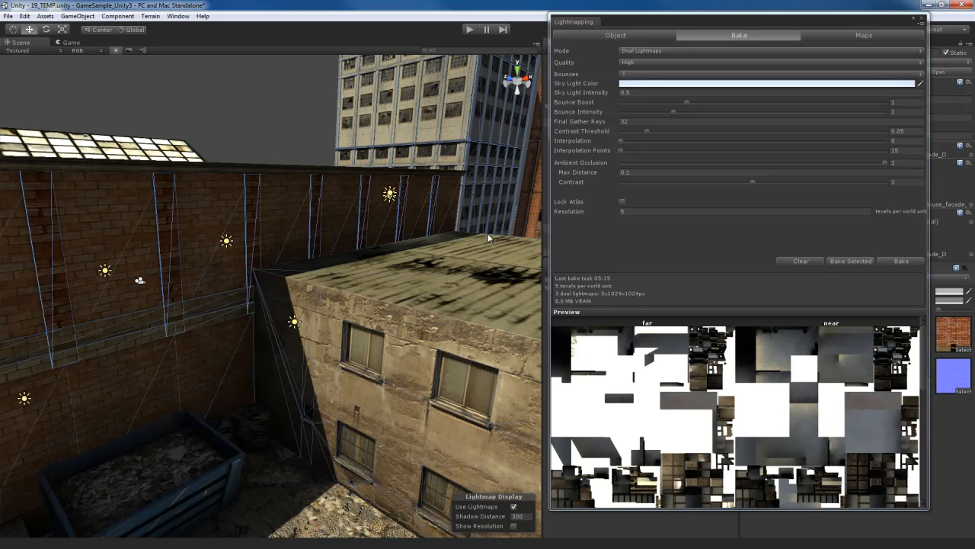
{"action": "left_click", "coordinate": [483, 142], "text": "shift"}
{"action": "right_click_drag", "start_coordinate": [442, 262], "coordinate": [402, 256]}
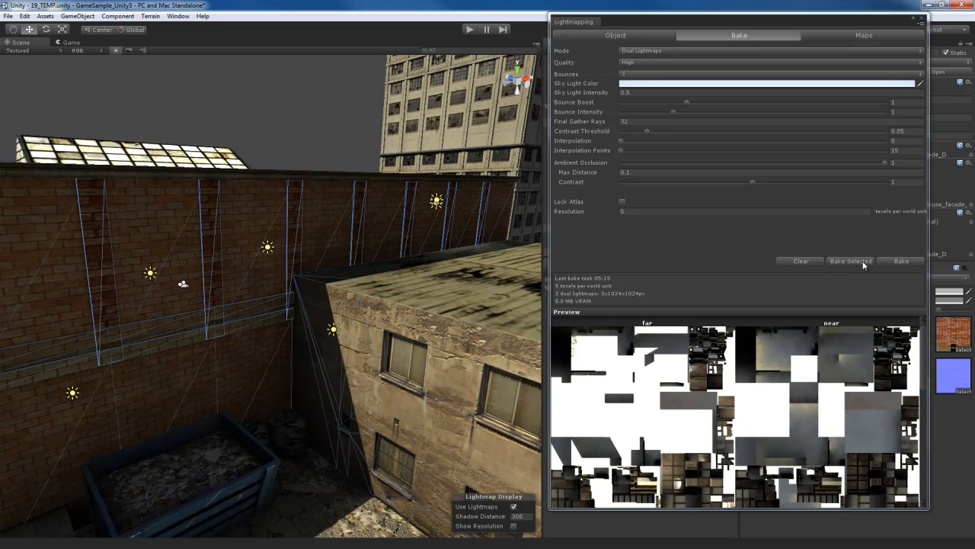
{"action": "left_click", "coordinate": [851, 261]}
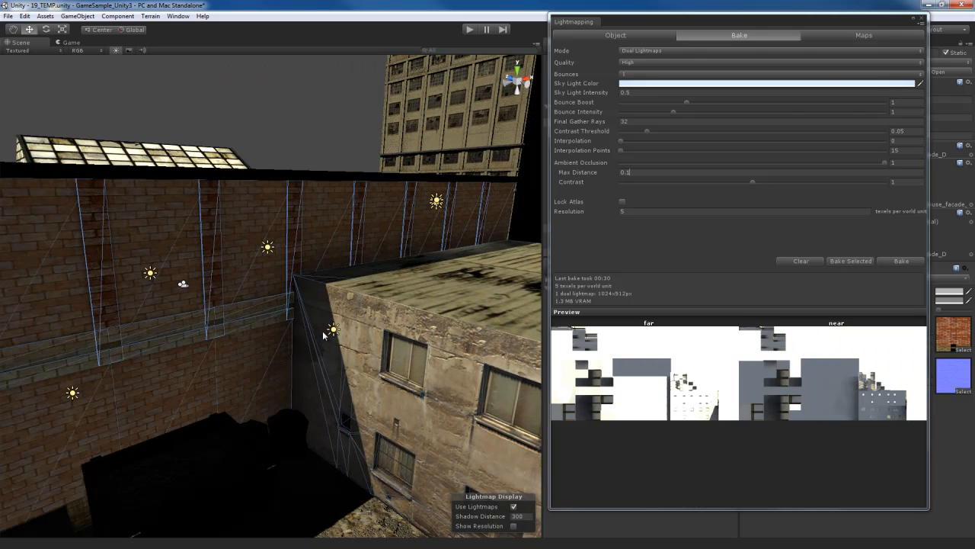
Set the ambient occlusion Contrast to 0.5 and Max Distance to 10, and bake the selected objects again
{"action": "right_click_drag", "start_coordinate": [436, 248], "coordinate": [286, 348]}
{"action": "right_click_drag", "start_coordinate": [369, 326], "coordinate": [368, 329]}
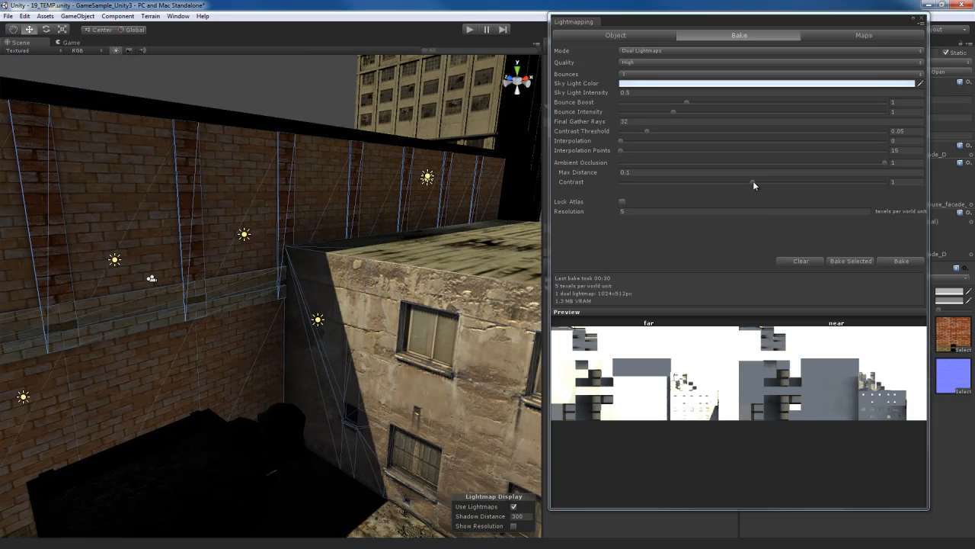
{"action": "left_click_drag", "start_coordinate": [753, 183], "coordinate": [686, 183]}
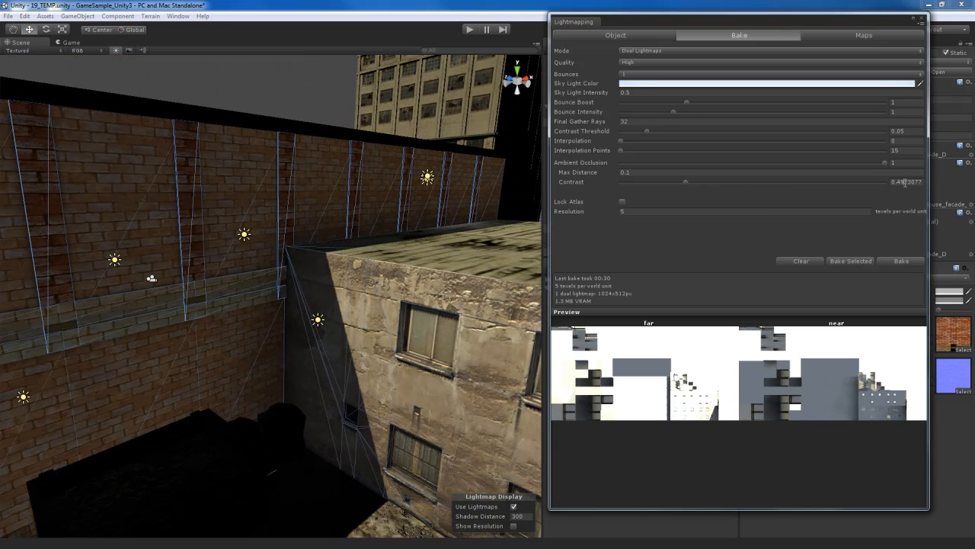
{"action": "type", "text": "0.5"}
{"action": "key", "text": "Return"}
{"action": "type", "text": "10"}
{"action": "right_click_drag", "start_coordinate": [366, 311], "coordinate": [348, 309]}
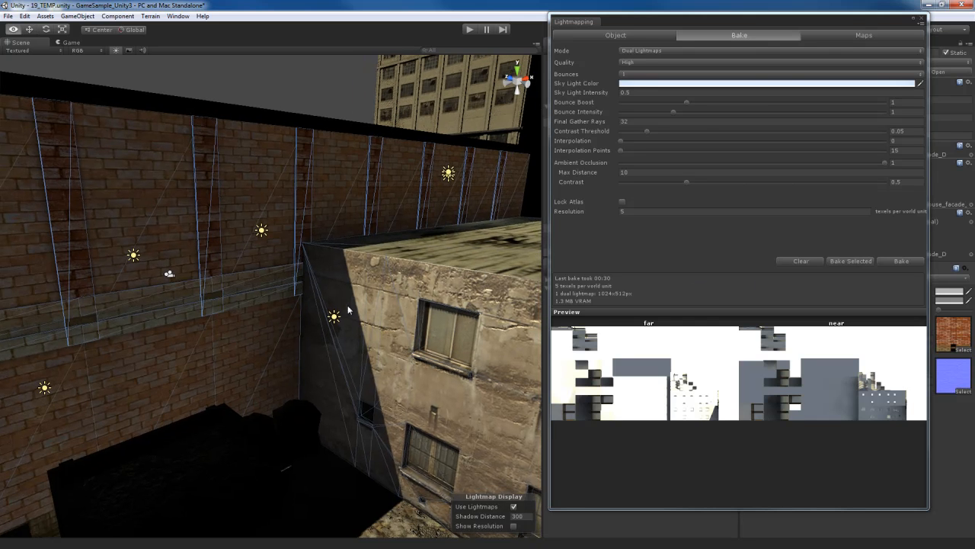
{"action": "left_click", "coordinate": [851, 261]}
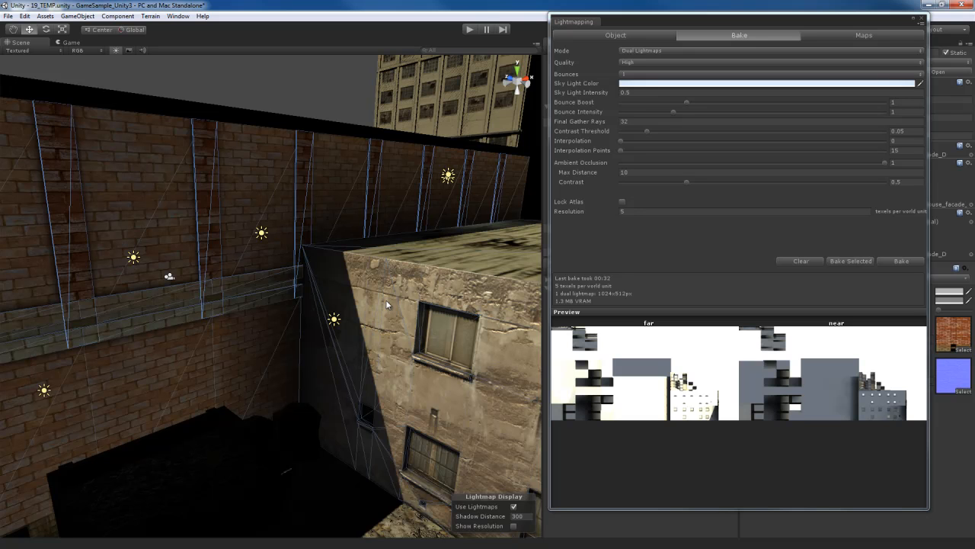
Go inside the warehouse, select the skylight windows and move the Lightmapping window aside to reveal their material's Emission (Lightmapper) setting
{"action": "key", "text": "s"}
{"action": "right_click_drag", "start_coordinate": [385, 332], "coordinate": [156, 240]}
{"action": "left_click", "coordinate": [306, 132]}
{"action": "key", "text": "w"}
{"action": "left_click", "coordinate": [341, 204]}
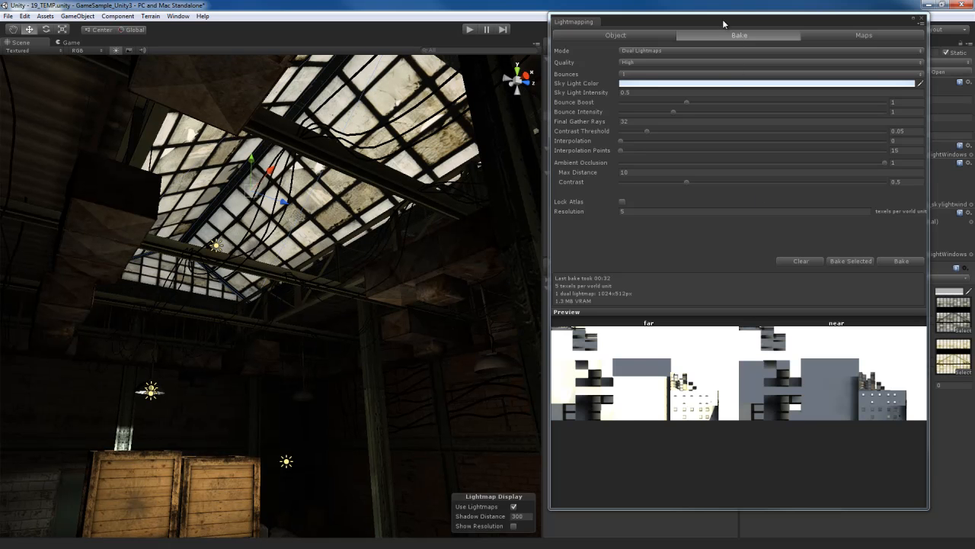
{"action": "left_click_drag", "start_coordinate": [724, 23], "coordinate": [974, 42]}
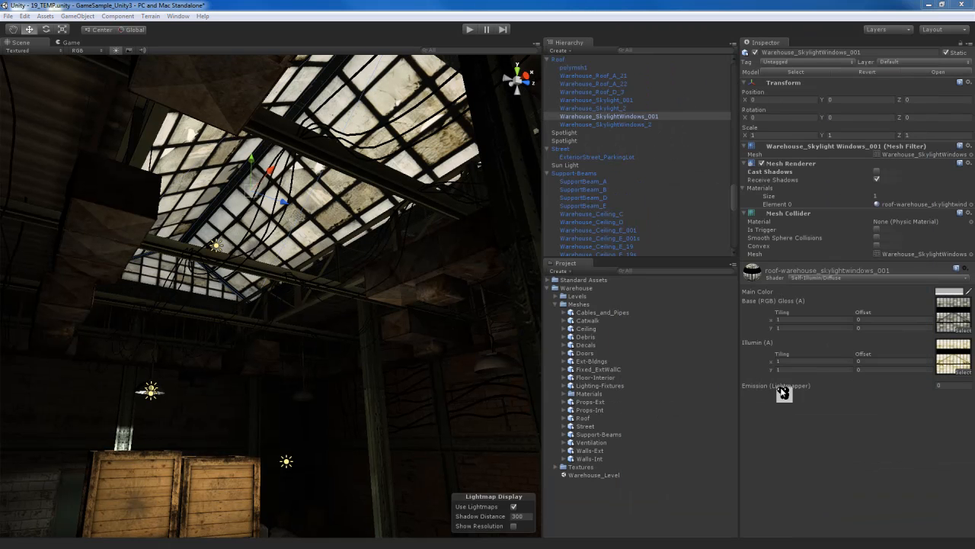
{"action": "left_click", "coordinate": [953, 386]}
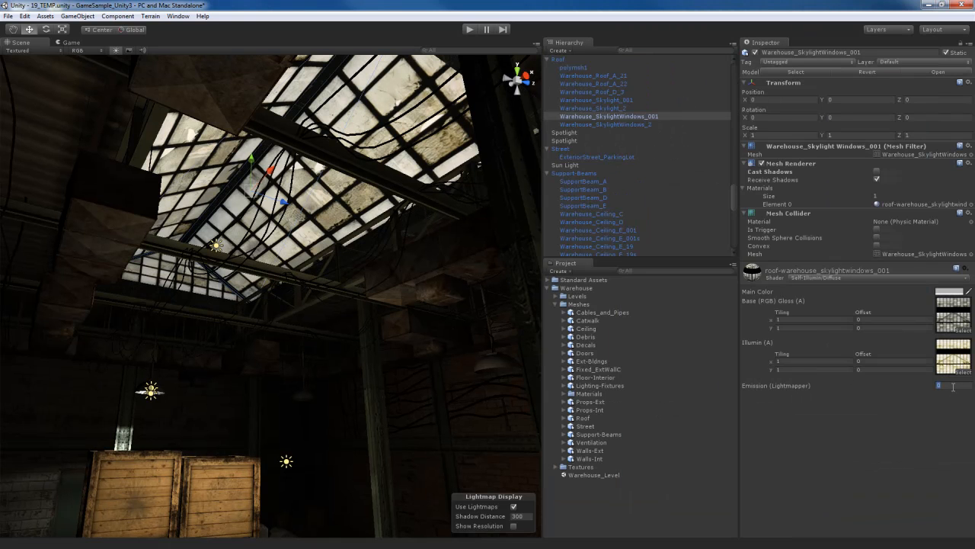
Select the ventilation ducts hanging beneath the skylight and view the shading on them
{"action": "key", "text": "s"}
{"action": "mouse_move", "coordinate": [333, 293]}
{"action": "right_mouse_down"}
{"action": "mouse_move", "coordinate": [319, 301]}
{"action": "mouse_move", "coordinate": [326, 295]}
{"action": "right_mouse_up"}
{"action": "key", "text": "w"}
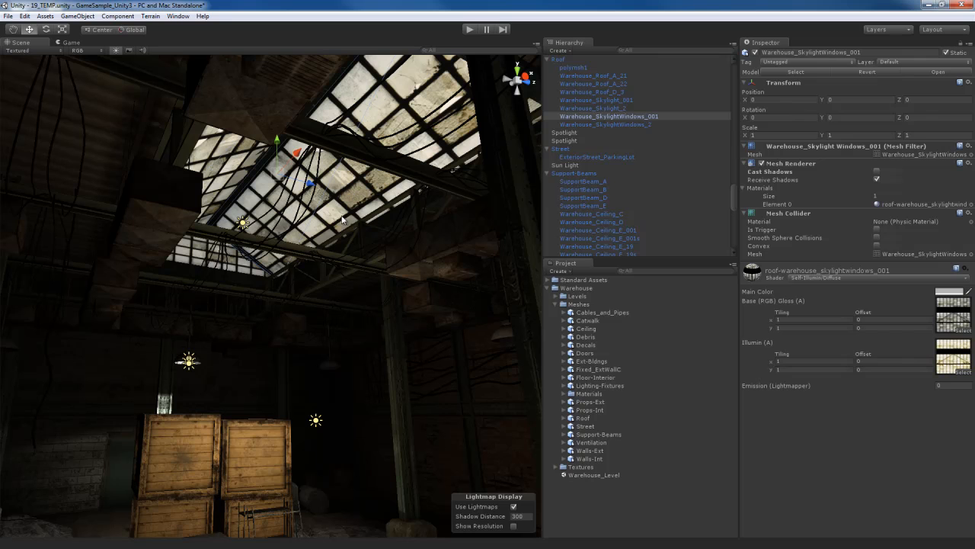
{"action": "right_click_drag", "start_coordinate": [358, 220], "coordinate": [356, 219]}
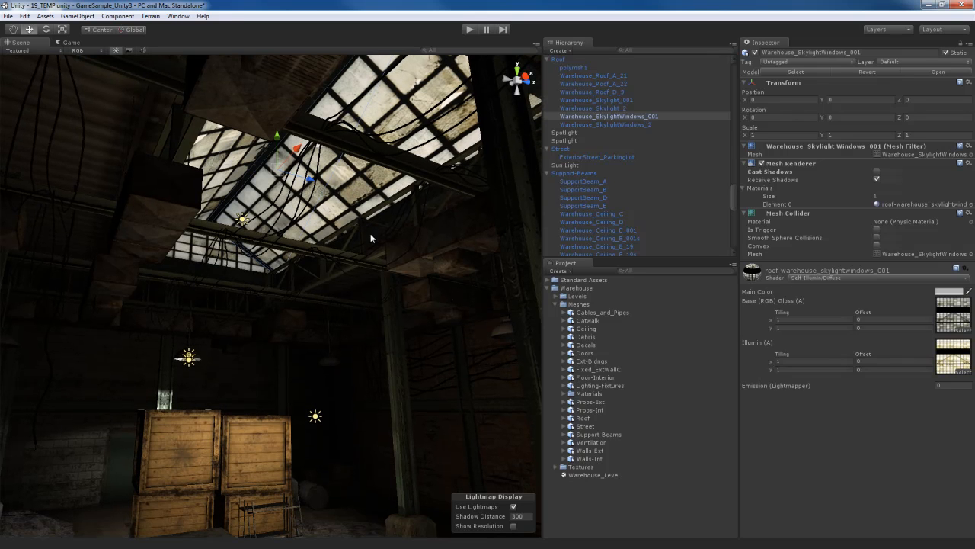
{"action": "left_click", "coordinate": [455, 225]}
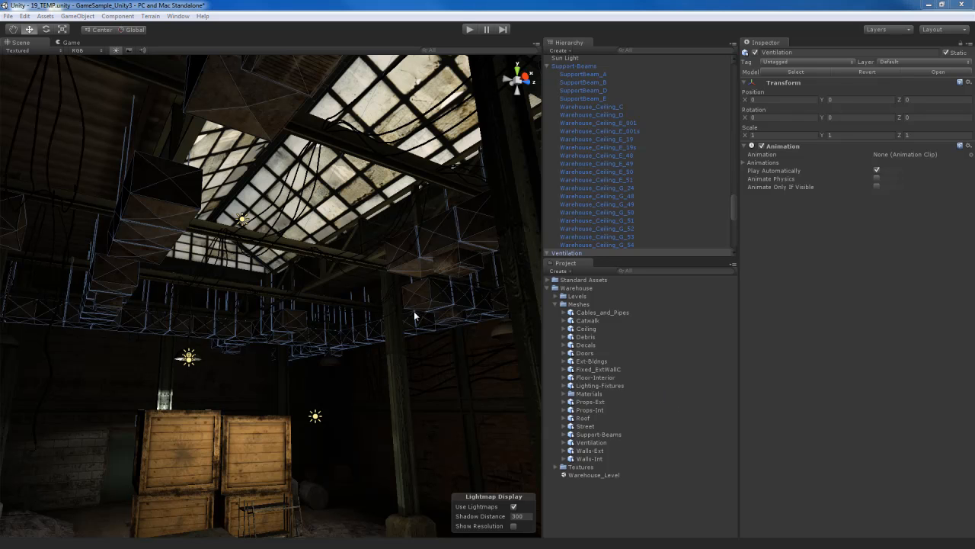
{"action": "right_click_drag", "start_coordinate": [369, 262], "coordinate": [361, 259]}
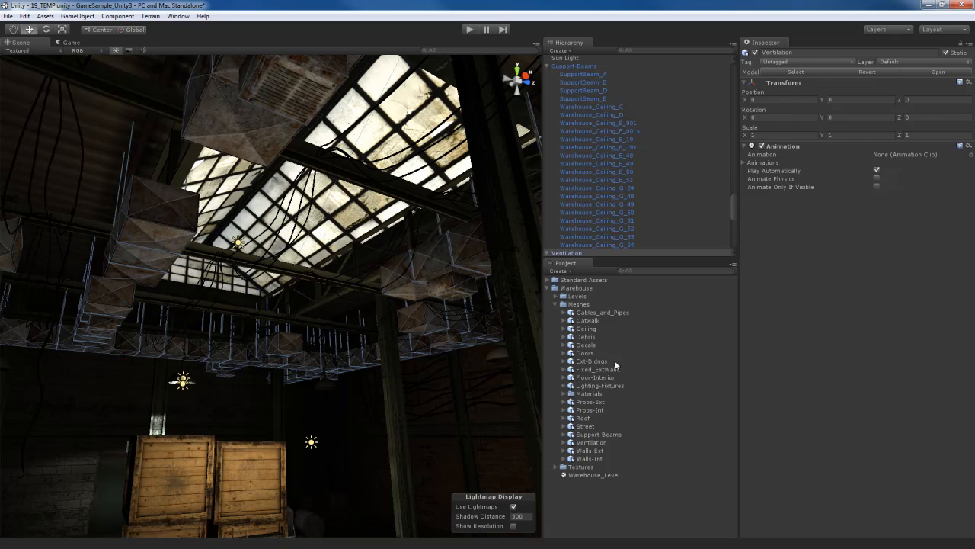
Set the skylight windows' Emission (Lightmapper) to 50 and reselect the ventilation ducts
{"action": "left_click", "coordinate": [363, 216]}
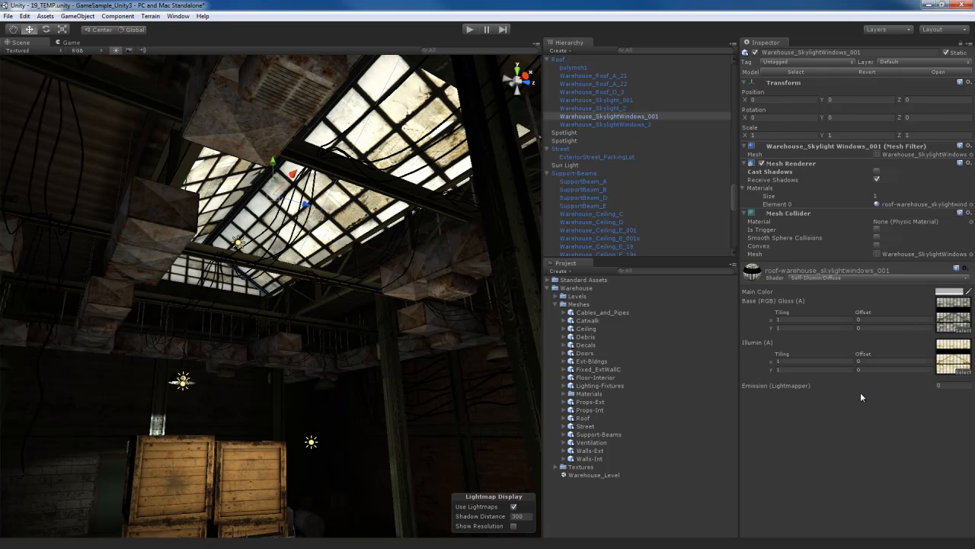
{"action": "left_click", "coordinate": [952, 387]}
{"action": "type", "text": "50"}
{"action": "left_click", "coordinate": [432, 268]}
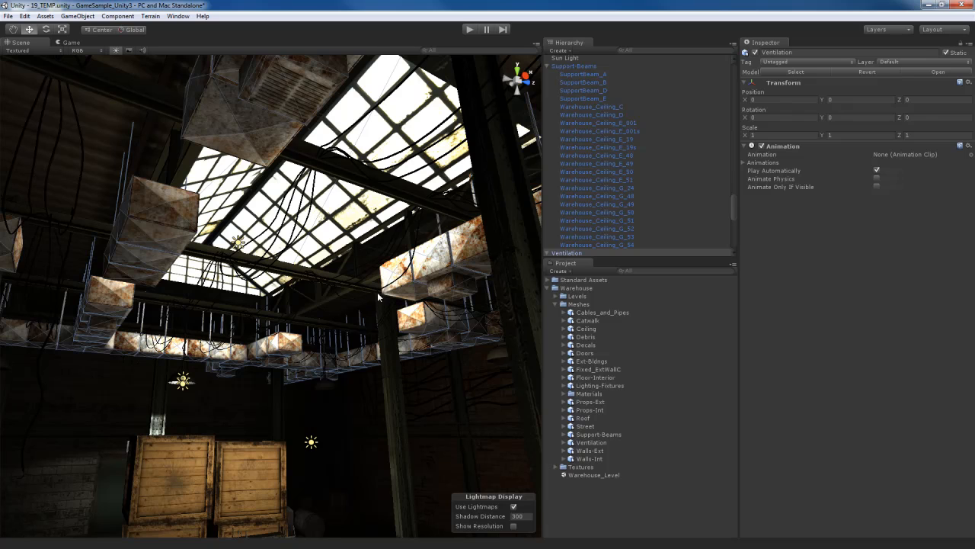
{"action": "left_click_drag", "start_coordinate": [382, 303], "coordinate": [405, 230], "text": "alt"}
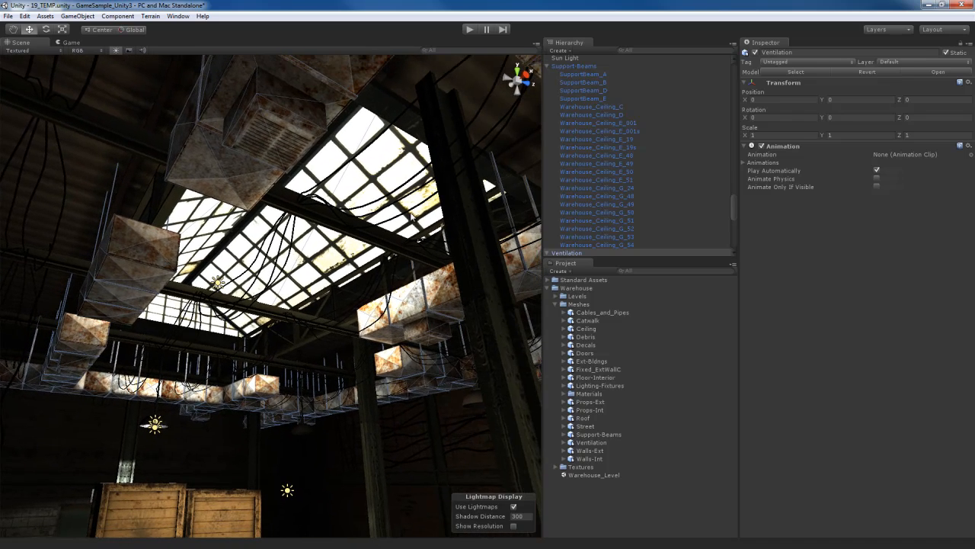
Reselect the skylight windows and examine how their emitted light falls on the ducts, beams and crates
{"action": "left_click", "coordinate": [416, 218]}
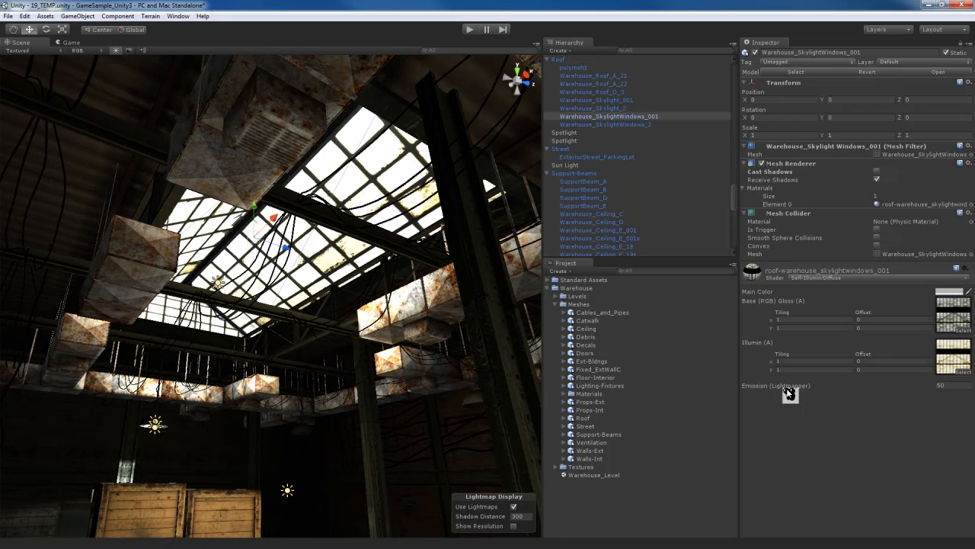
{"action": "left_click", "coordinate": [944, 386]}
{"action": "right_click_drag", "start_coordinate": [352, 316], "coordinate": [299, 320]}
{"action": "key", "text": "w"}
{"action": "key", "text": "s"}
{"action": "right_click_drag", "start_coordinate": [307, 279], "coordinate": [329, 304]}
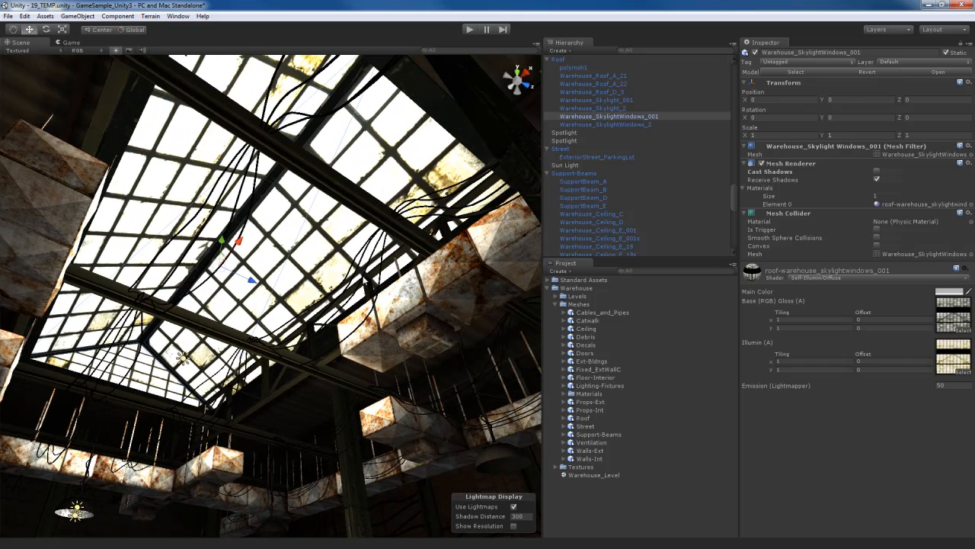
{"action": "right_click_drag", "start_coordinate": [385, 251], "coordinate": [344, 319]}
{"action": "key", "text": "w"}
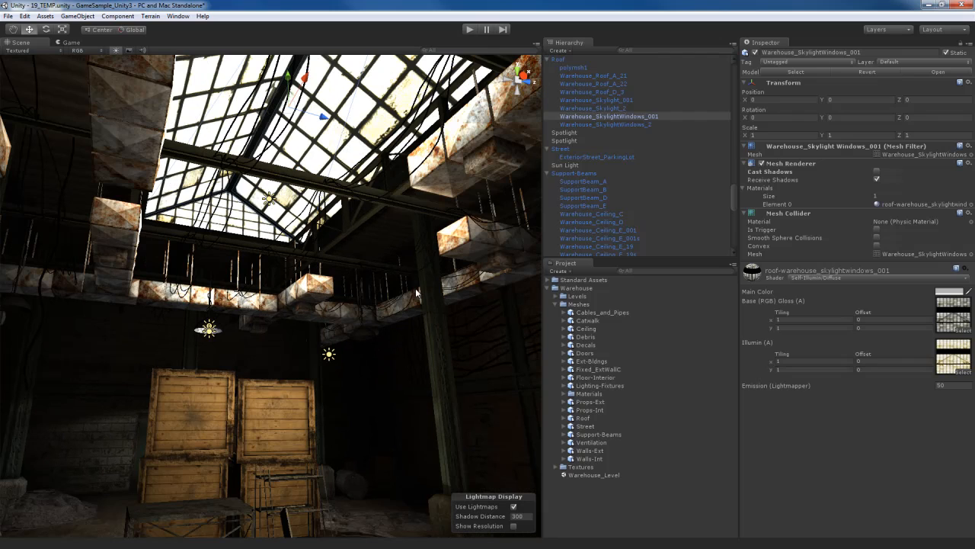
{"action": "right_click_drag", "start_coordinate": [303, 313], "coordinate": [365, 211]}
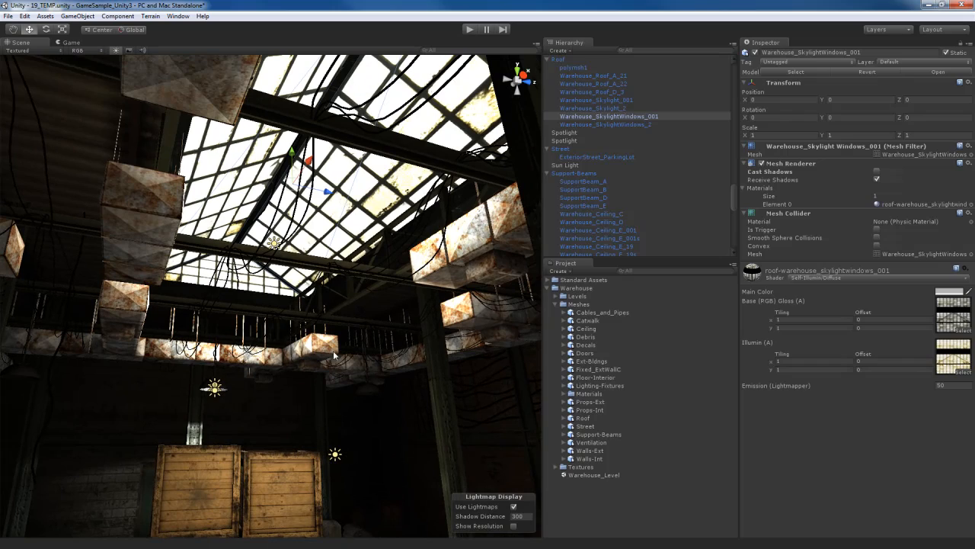
{"action": "right_click_drag", "start_coordinate": [332, 319], "coordinate": [322, 354]}
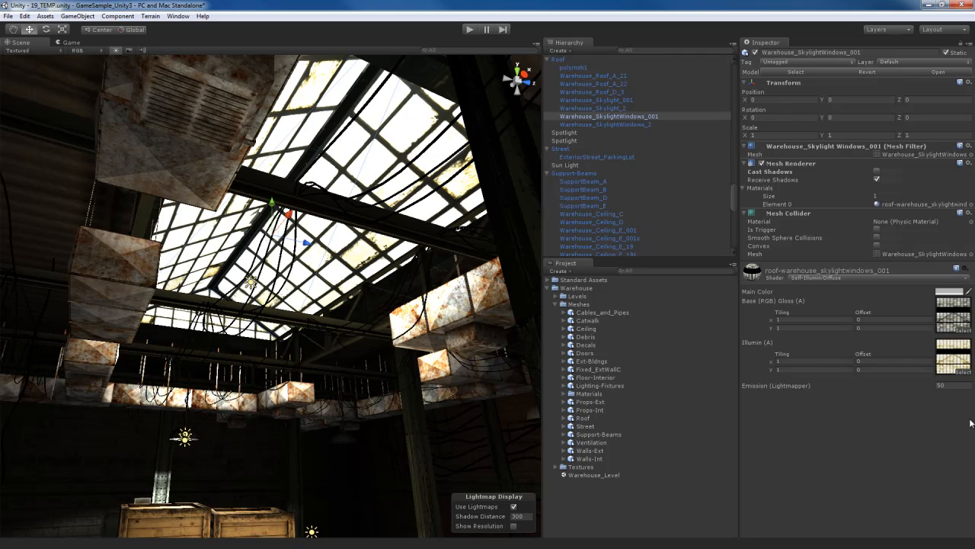
Set the skylight windows' Emission (Lightmapper) to 25 and select the ventilation ducts again
{"action": "left_click", "coordinate": [945, 386]}
{"action": "type", "text": "25"}
{"action": "right_click_drag", "start_coordinate": [359, 241], "coordinate": [364, 250]}
{"action": "key", "text": "s"}
{"action": "left_click", "coordinate": [432, 288]}
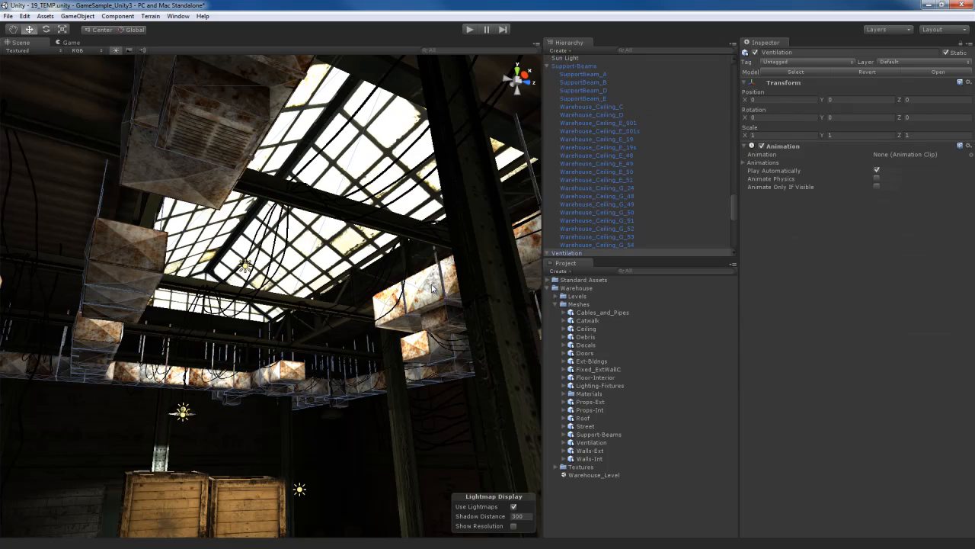
Examine the duct lighting under the skylight from several angles and reselect the skylight windows
{"action": "left_click_drag", "start_coordinate": [300, 304], "coordinate": [309, 343], "text": "alt"}
{"action": "right_click_drag", "start_coordinate": [349, 335], "coordinate": [312, 305]}
{"action": "right_click_drag", "start_coordinate": [323, 185], "coordinate": [327, 271]}
{"action": "left_click", "coordinate": [338, 245]}
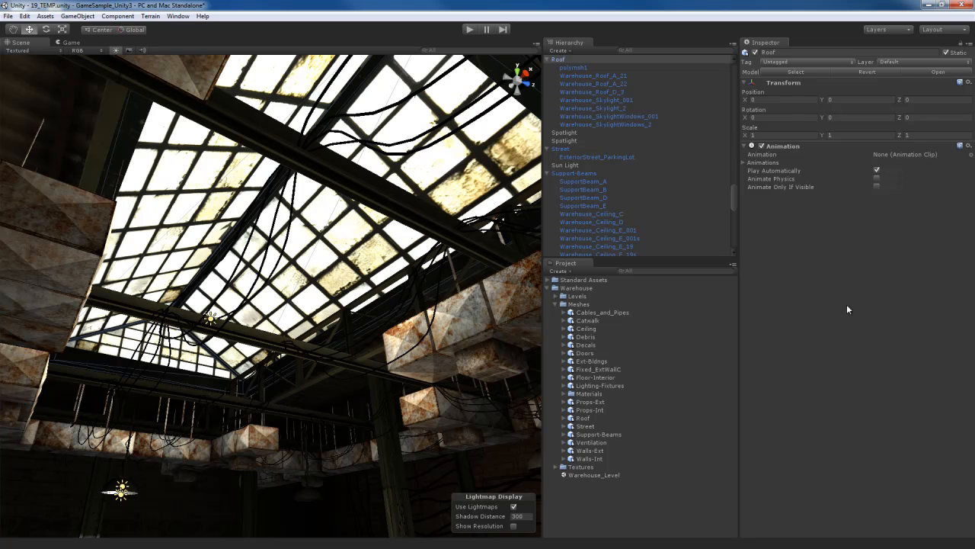
{"action": "left_click", "coordinate": [351, 278]}
{"action": "right_click_drag", "start_coordinate": [327, 290], "coordinate": [309, 345]}
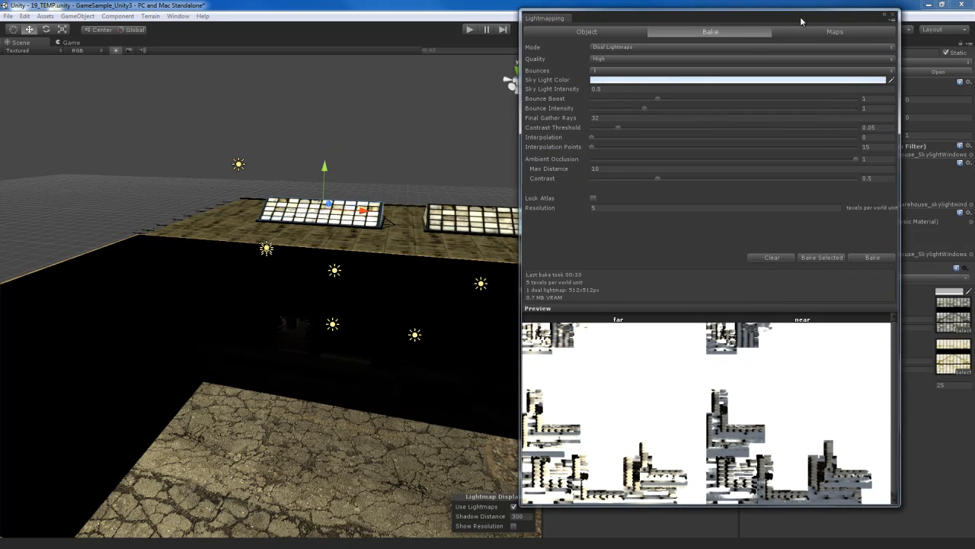
Reposition the Lightmapping window over the scene and clear the selection while viewing the warehouse roof from outside
{"action": "left_click_drag", "start_coordinate": [800, 21], "coordinate": [780, 22]}
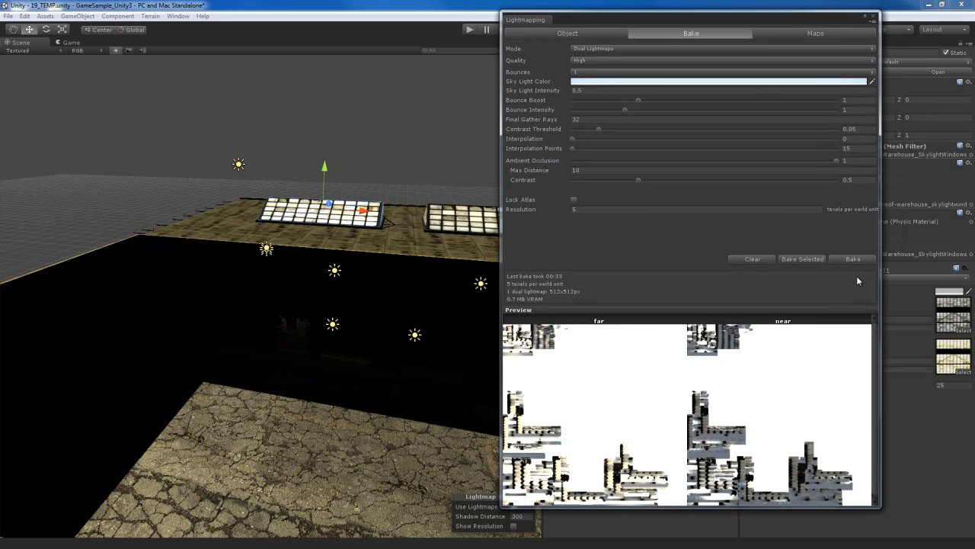
{"action": "left_click", "coordinate": [372, 189]}
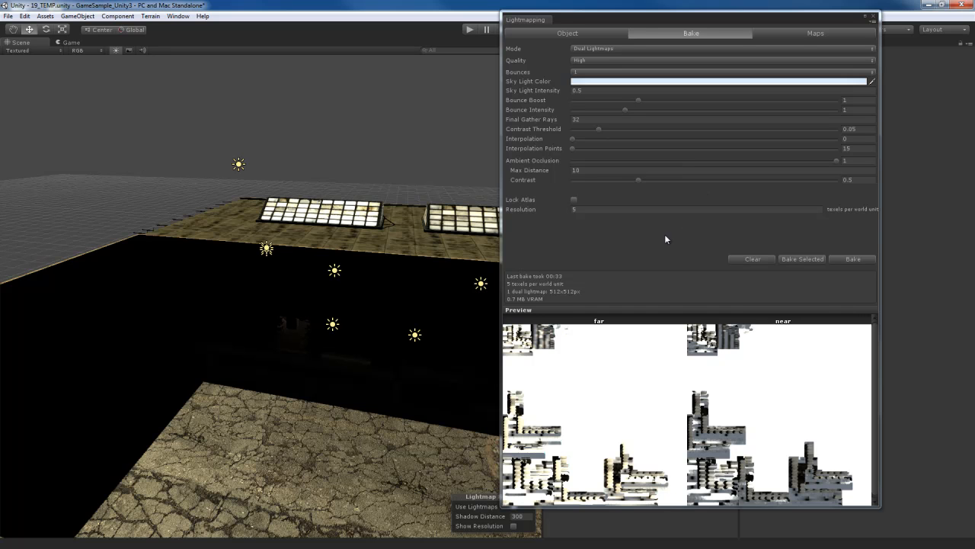
{"action": "right_click_drag", "start_coordinate": [347, 242], "coordinate": [343, 245]}
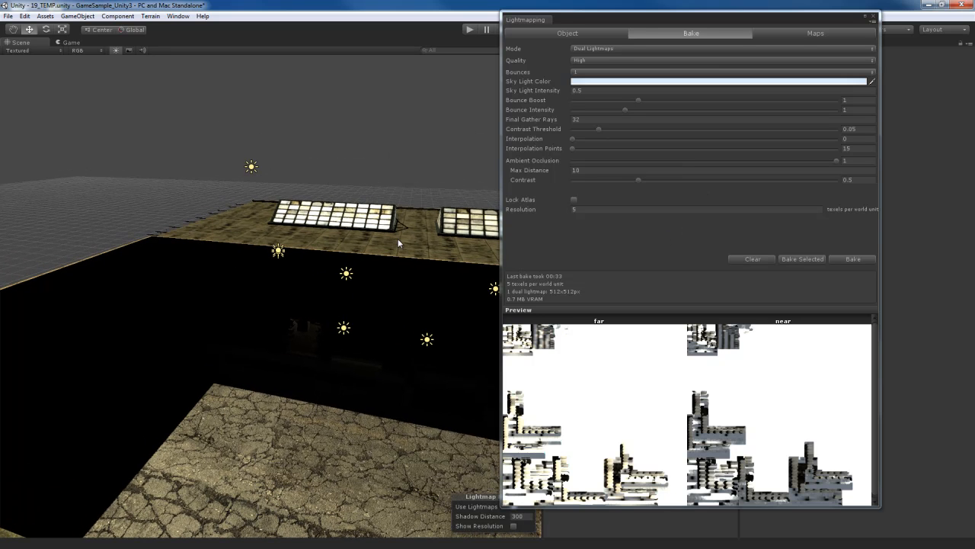